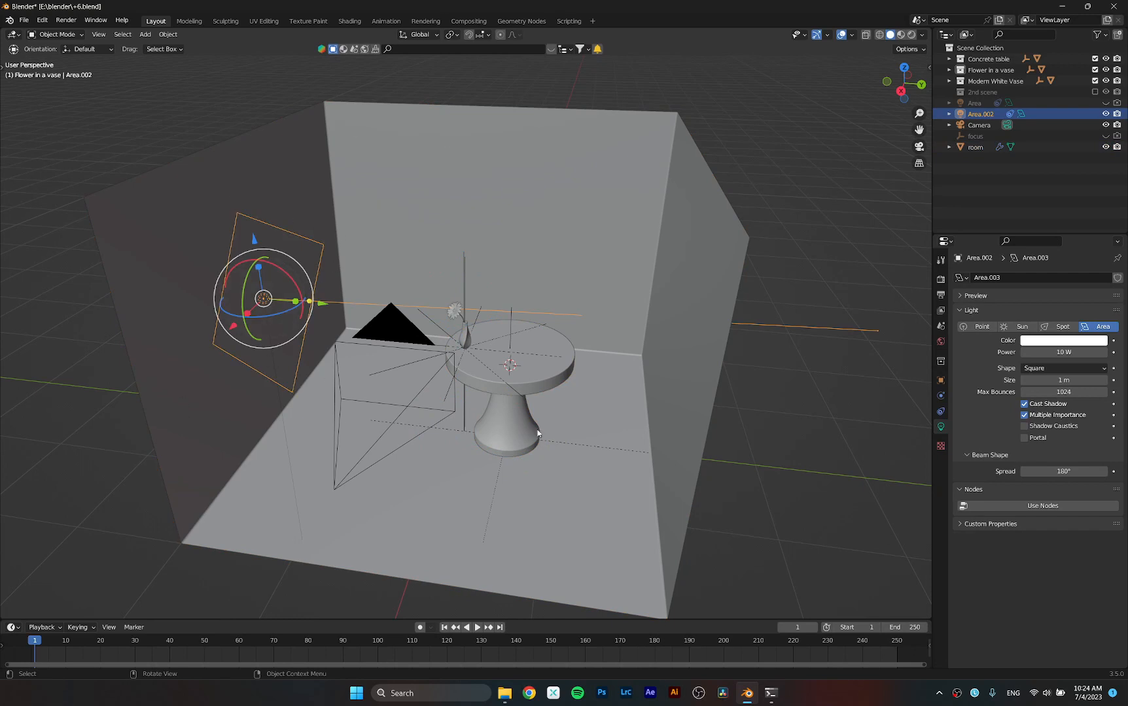
Step: Select the area light beside the table and set the World background strength to 0
{"action": "left_click", "coordinate": [458, 314]}
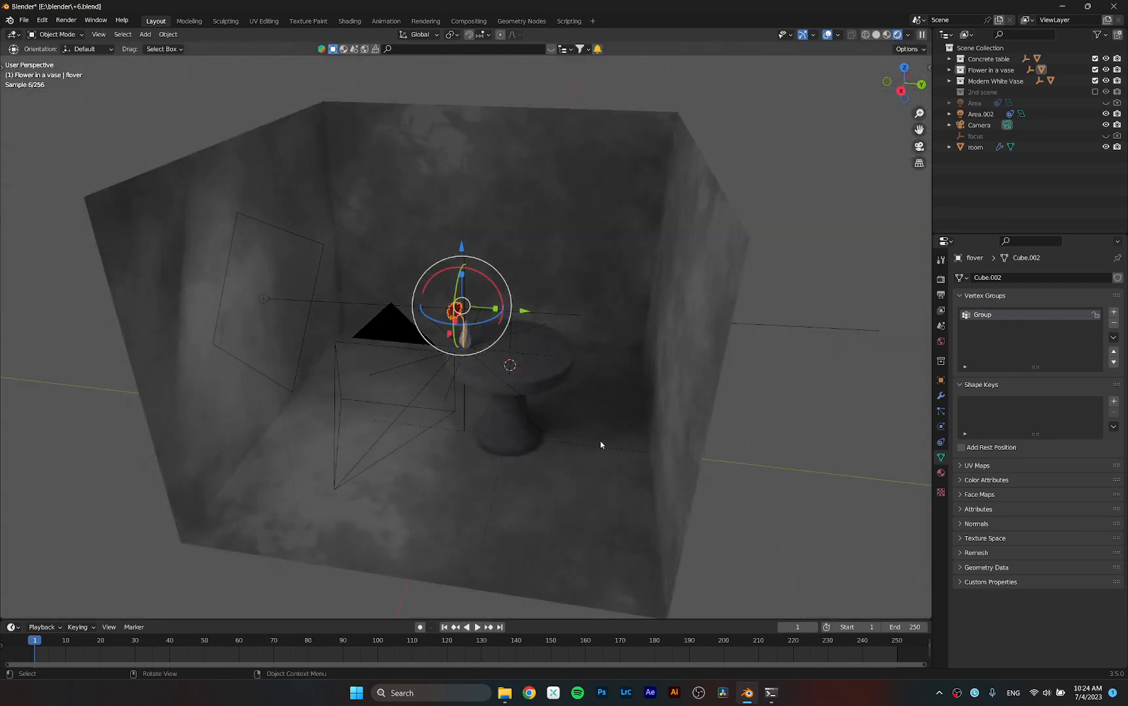
{"action": "mouse_move", "coordinate": [599, 441]}
{"action": "middle_mouse_down"}
{"action": "mouse_move", "coordinate": [621, 426]}
{"action": "mouse_move", "coordinate": [599, 414]}
{"action": "mouse_move", "coordinate": [587, 438]}
{"action": "mouse_move", "coordinate": [609, 440]}
{"action": "mouse_move", "coordinate": [277, 306]}
{"action": "middle_mouse_up"}
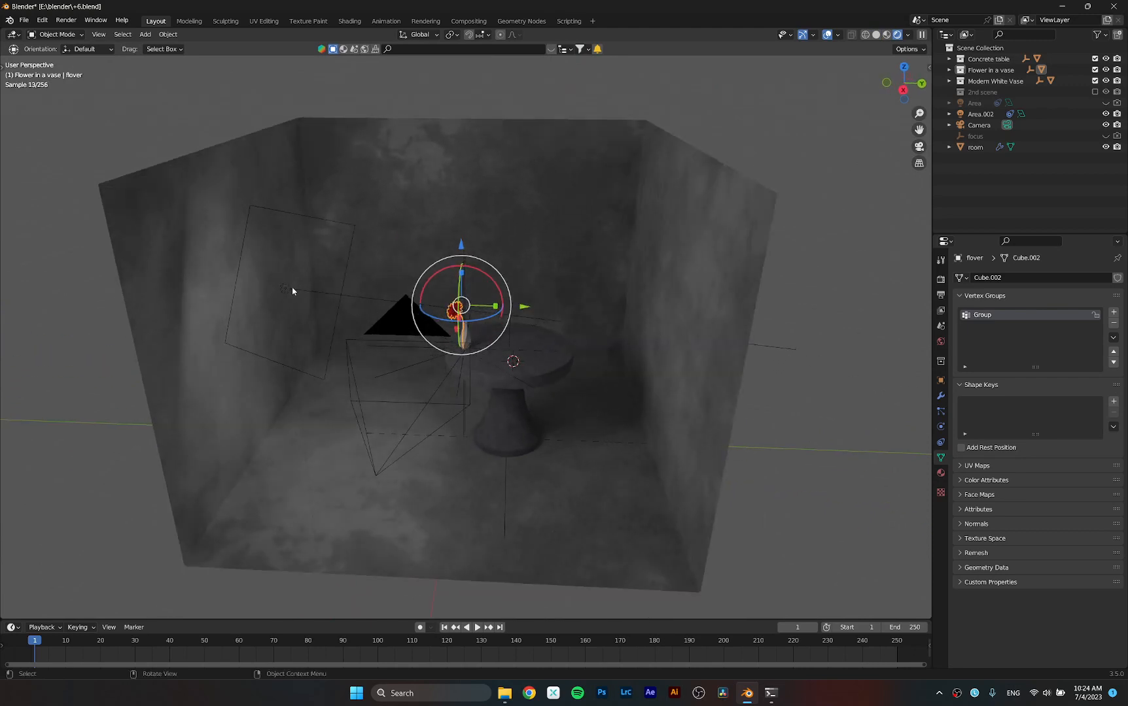
{"action": "left_click", "coordinate": [292, 291]}
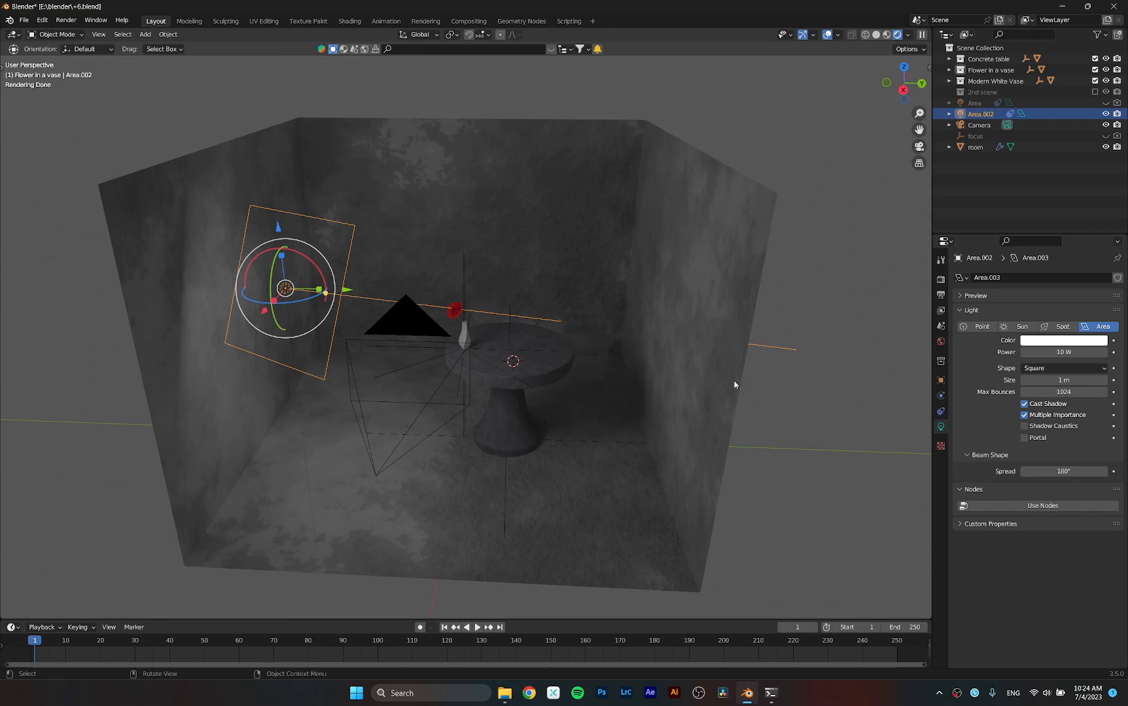
{"action": "left_click", "coordinate": [941, 341]}
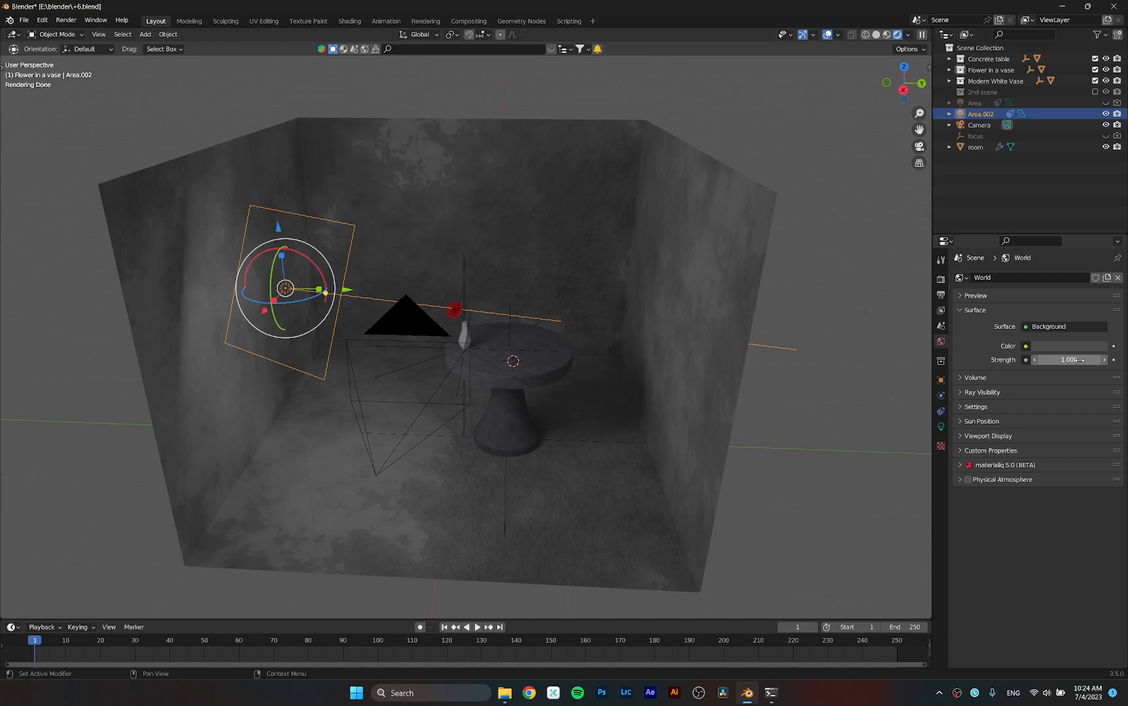
{"action": "left_click_drag", "start_coordinate": [1079, 360], "coordinate": [1014, 363]}
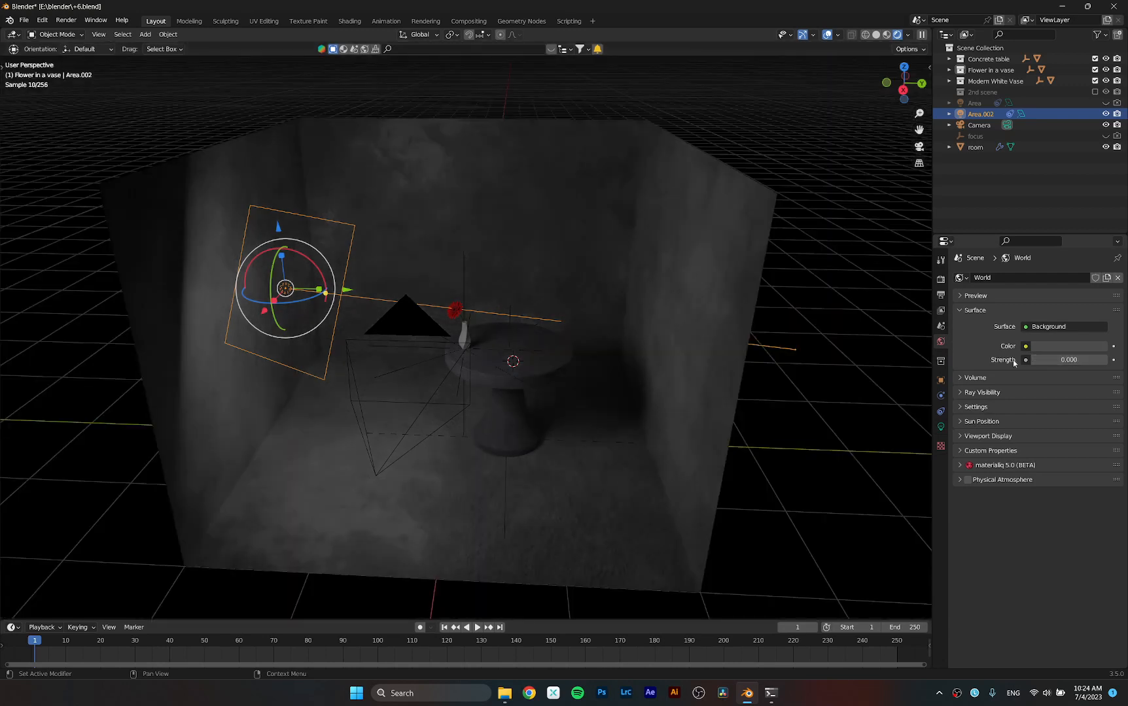
Step: Set the area light's beam spread to 0° so it projects a sharp square onto the wall
{"action": "left_click", "coordinate": [941, 427]}
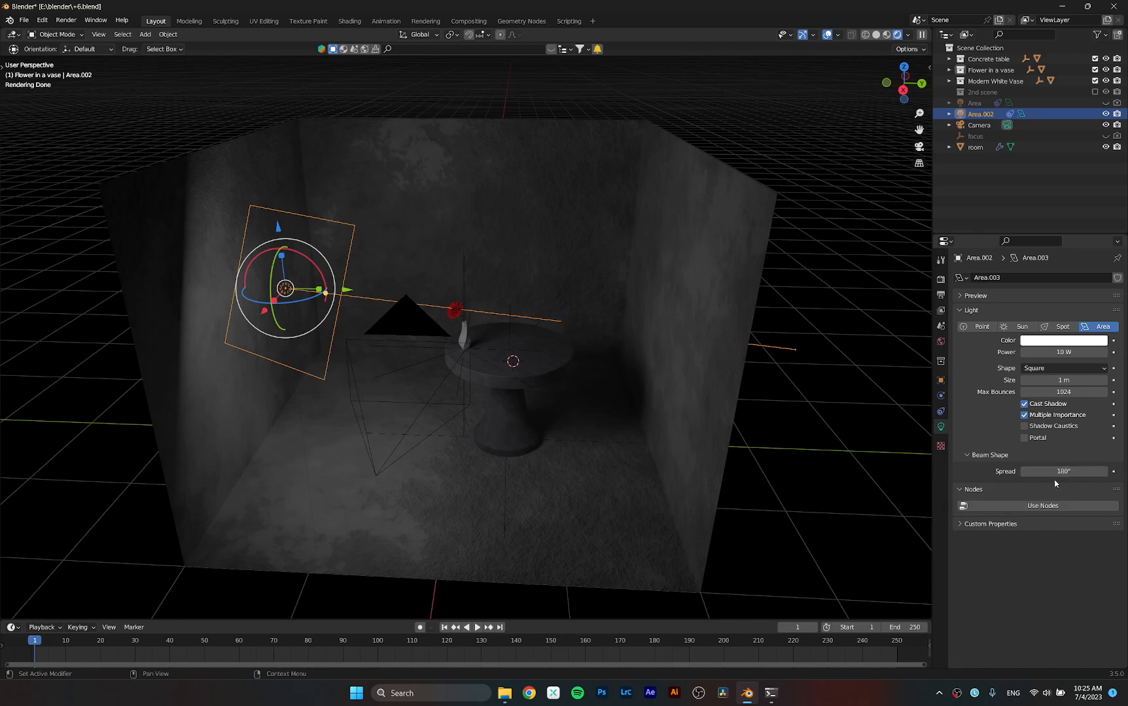
{"action": "middle_click_drag", "start_coordinate": [633, 428], "coordinate": [390, 284]}
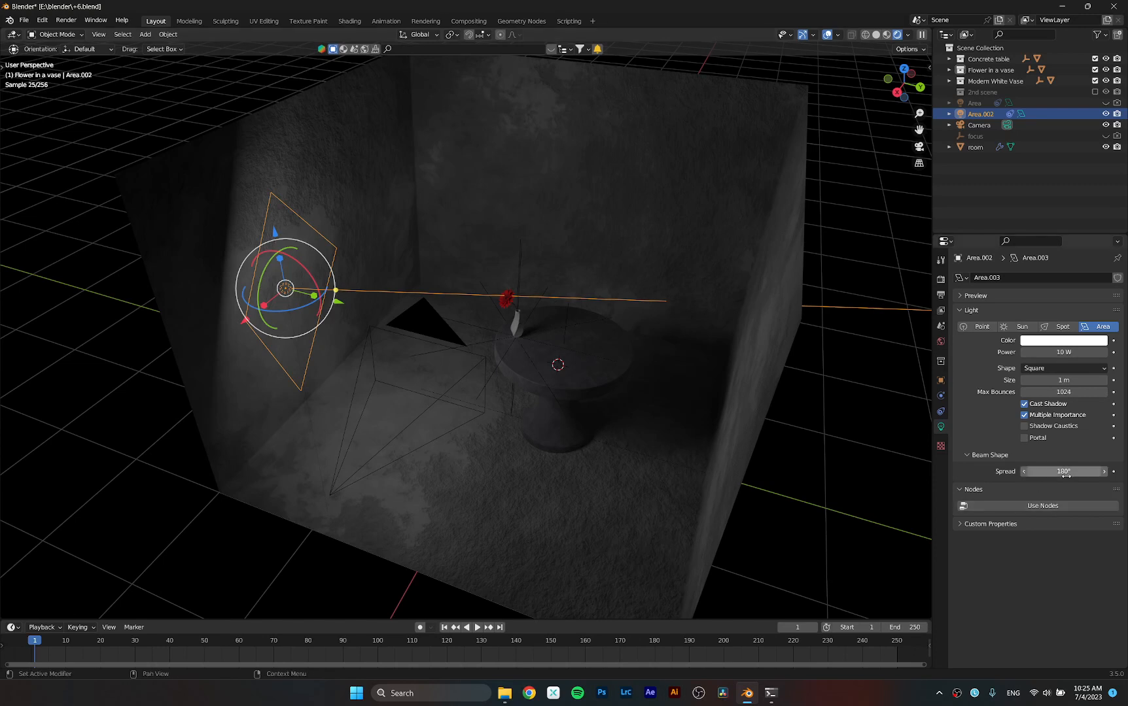
{"action": "left_click_drag", "start_coordinate": [1077, 473], "coordinate": [959, 473]}
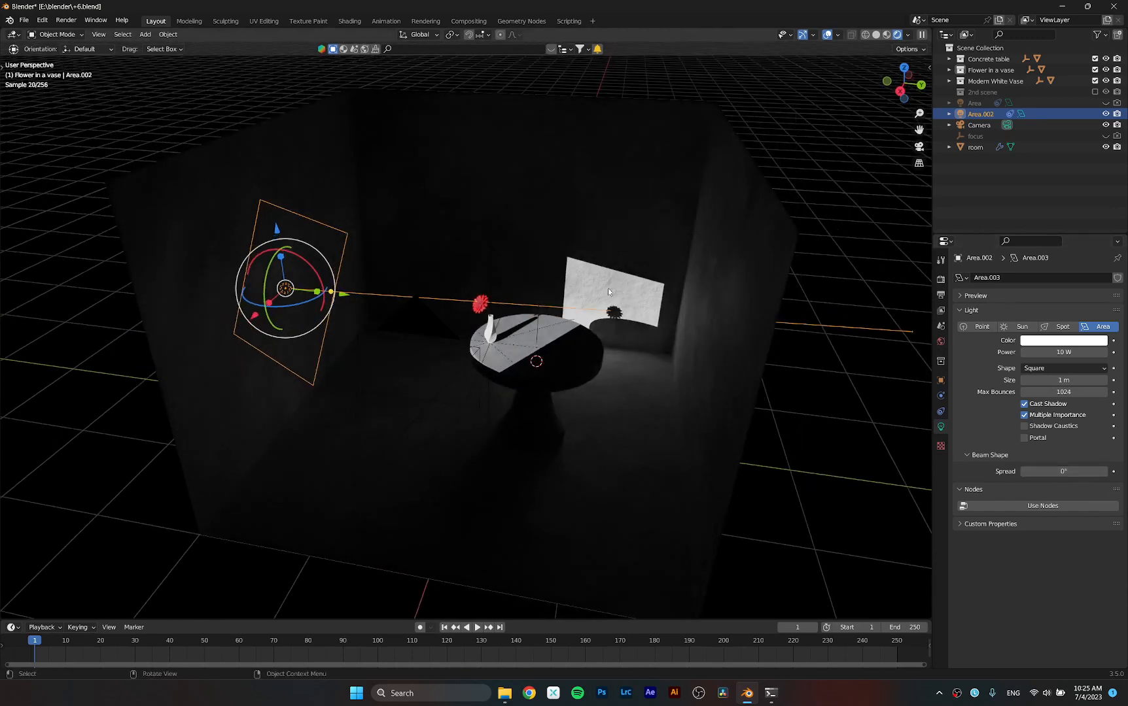
{"action": "scroll", "coordinate": [538, 243], "scroll_direction": "up", "scroll_amount": 3}
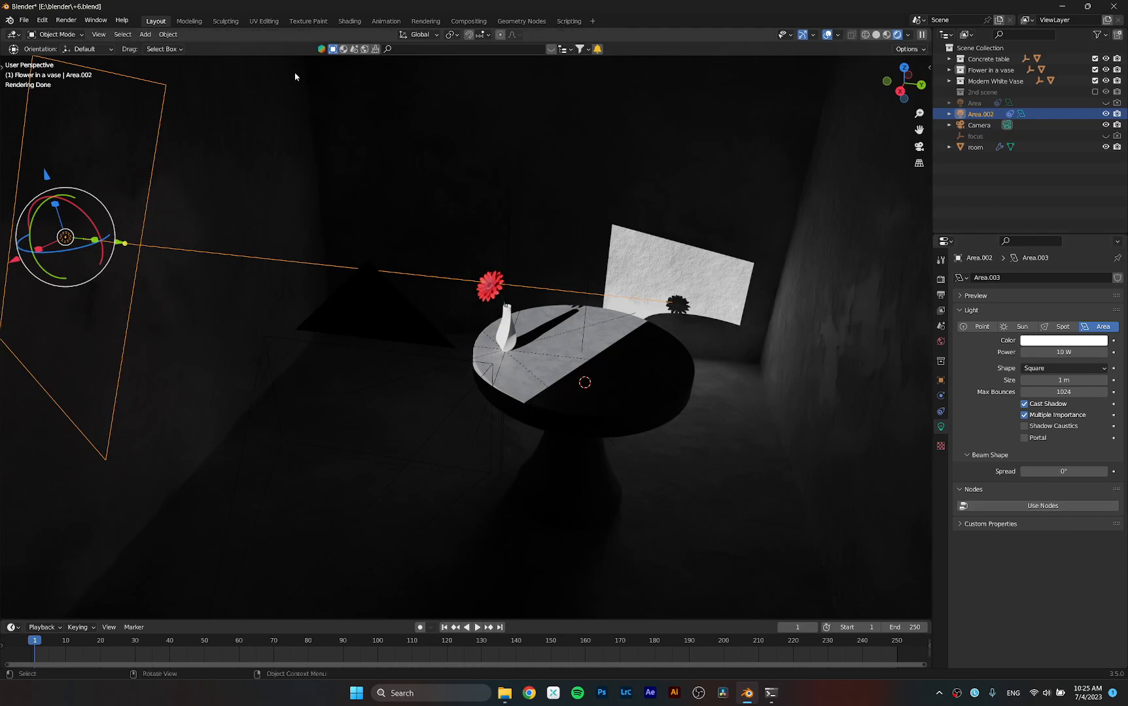
Step: Enable nodes for the area light in the Shading workspace and space out its Emission and Light Output nodes
{"action": "left_click", "coordinate": [350, 22]}
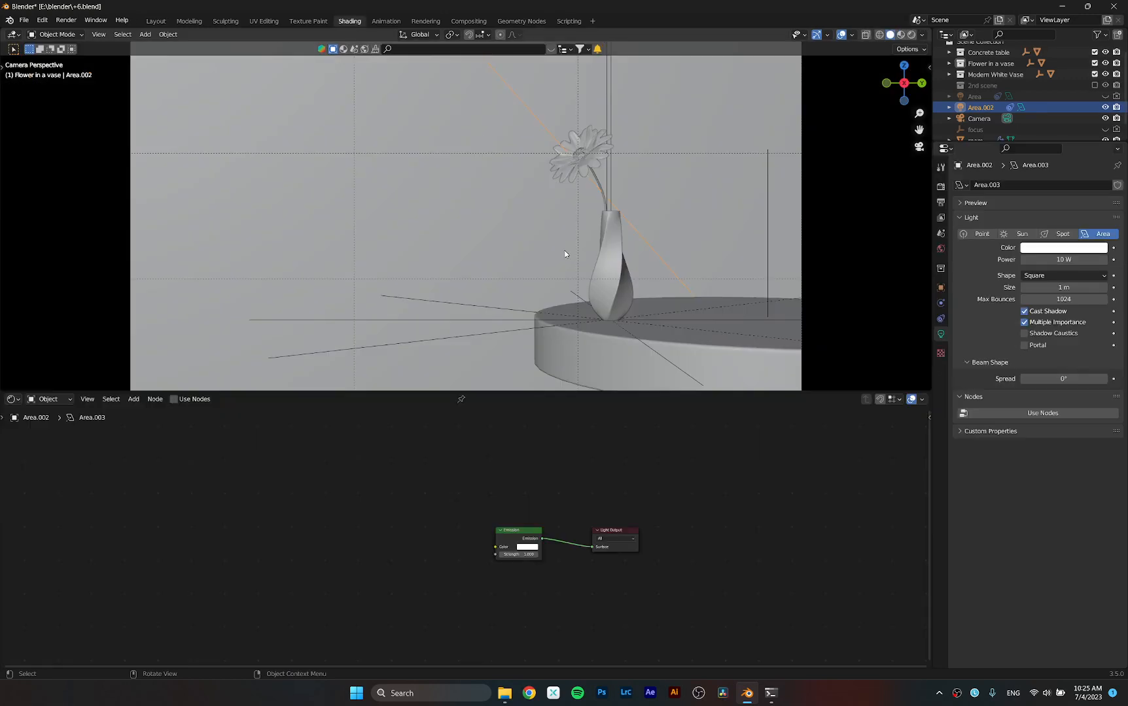
{"action": "left_click", "coordinate": [174, 399]}
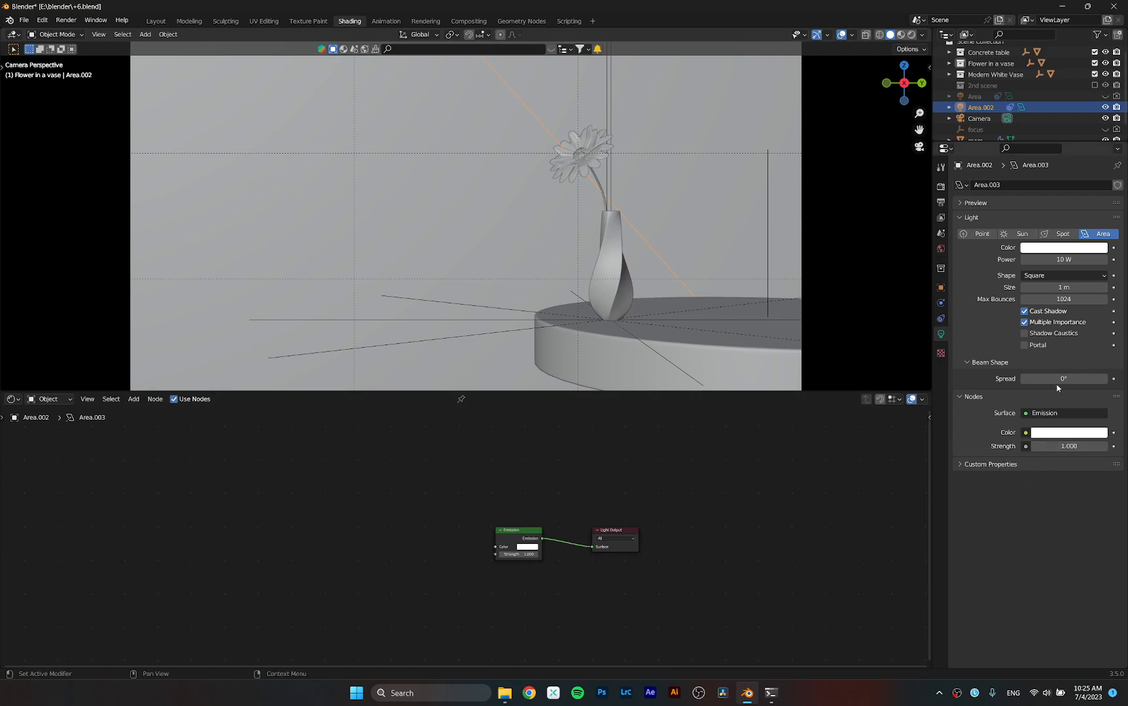
{"action": "scroll", "coordinate": [500, 565], "scroll_direction": "up", "scroll_amount": 3}
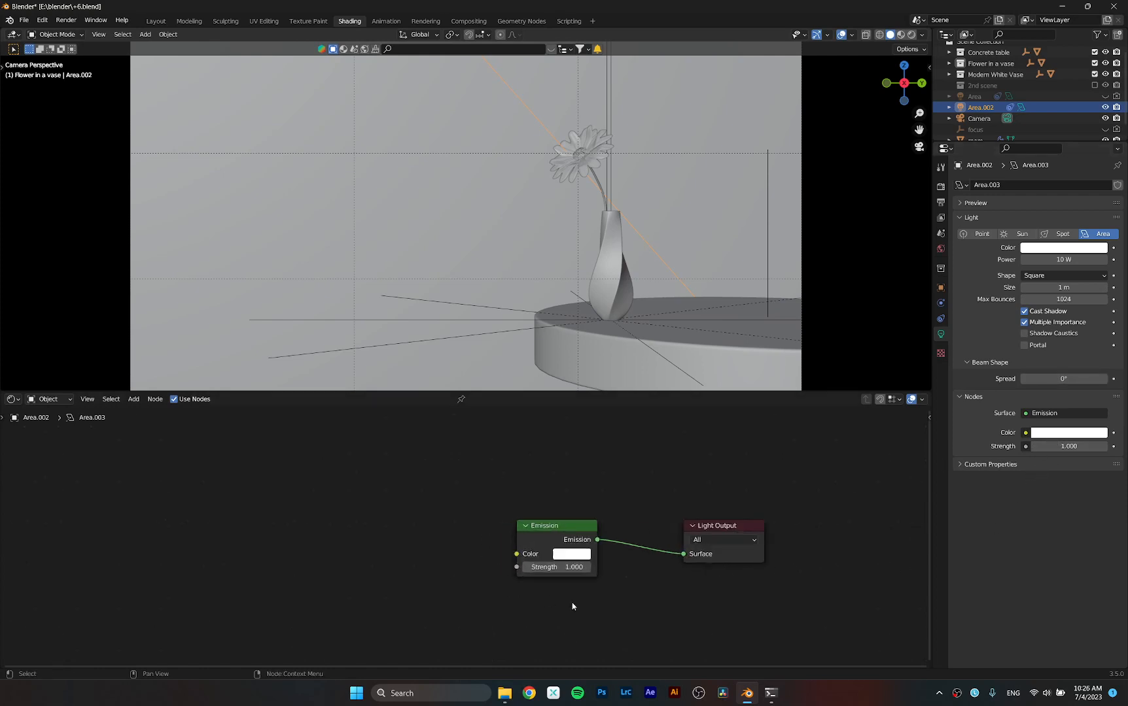
{"action": "middle_click_drag", "start_coordinate": [633, 571], "coordinate": [533, 568], "text": "shift"}
{"action": "scroll", "coordinate": [567, 548], "scroll_direction": "up", "scroll_amount": 1}
{"action": "left_click_drag", "start_coordinate": [471, 500], "coordinate": [442, 498]}
{"action": "left_click_drag", "start_coordinate": [650, 486], "coordinate": [660, 484]}
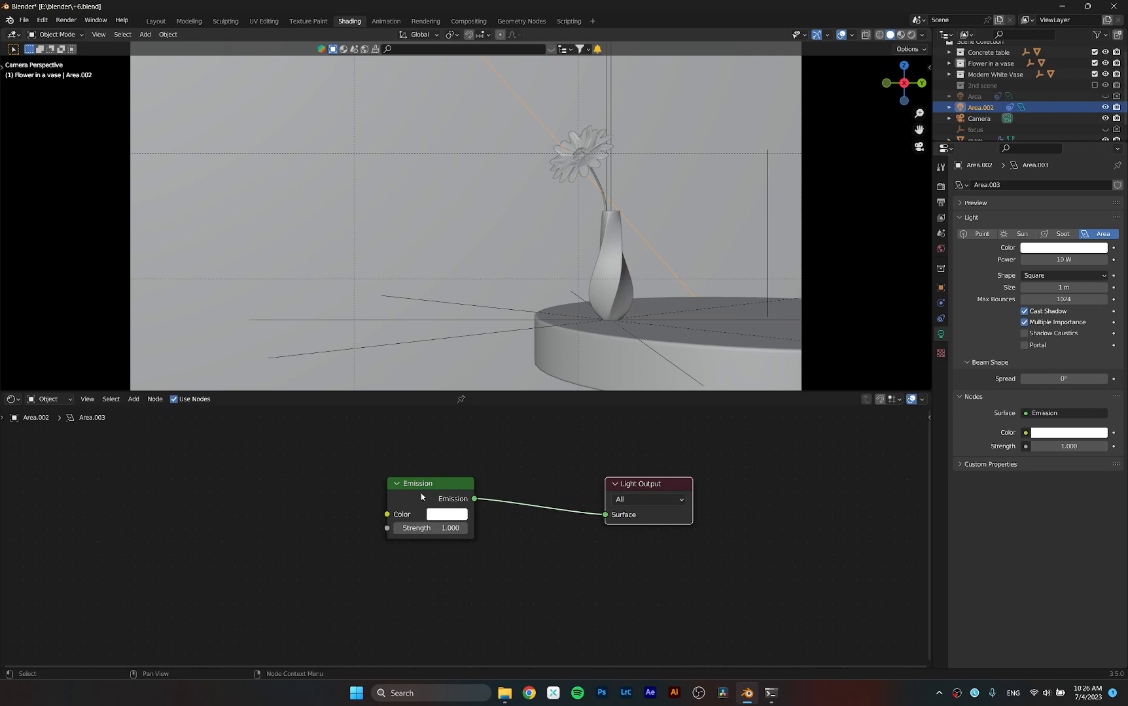
{"action": "left_click_drag", "start_coordinate": [423, 497], "coordinate": [434, 494]}
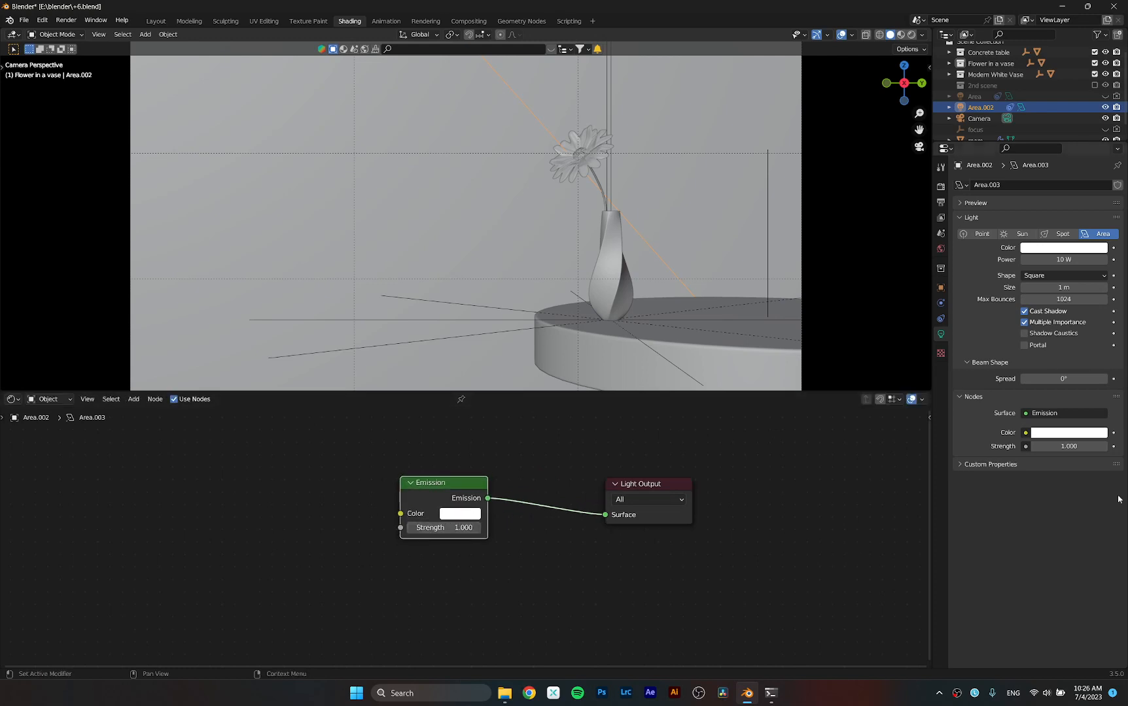
Step: Switch the Shading workspace's viewport to rendered shading and view the whole room from outside the camera
{"action": "left_click", "coordinate": [1056, 248]}
{"action": "left_click", "coordinate": [910, 34]}
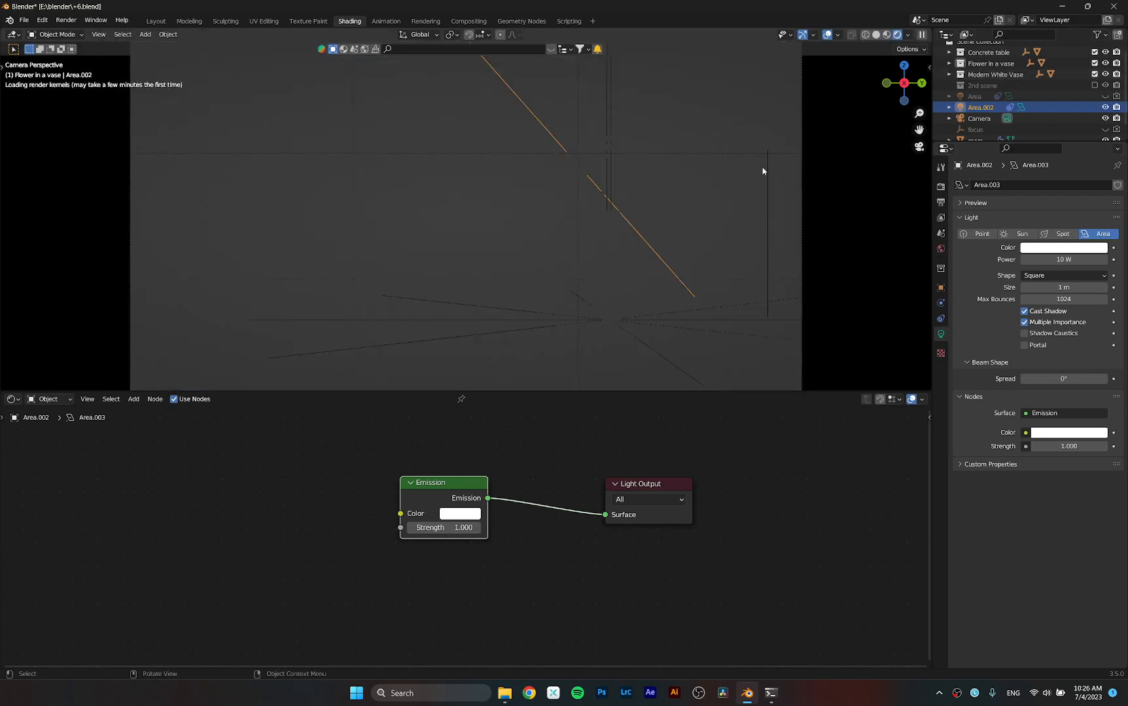
{"action": "middle_click_drag", "start_coordinate": [755, 209], "coordinate": [631, 207]}
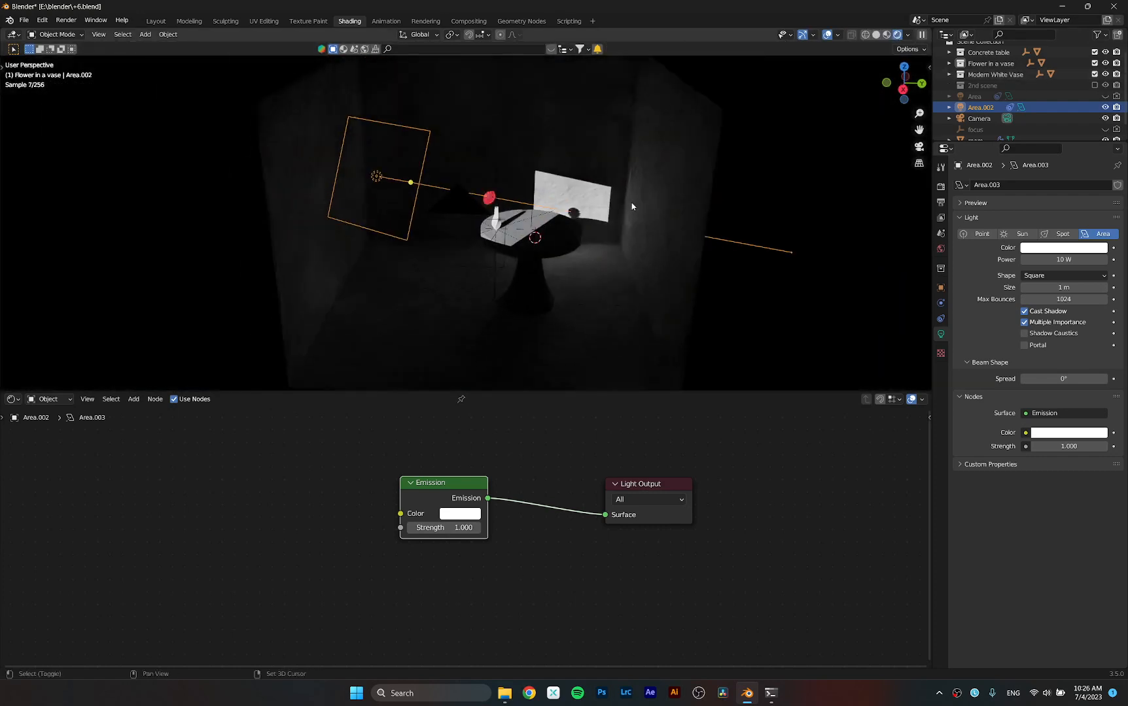
Step: Try a cyan tint on the light's own color and on its Emission node color, undoing each change
{"action": "left_click", "coordinate": [1066, 247]}
{"action": "left_click_drag", "start_coordinate": [1052, 124], "coordinate": [1050, 101]}
{"action": "key", "text": "ctrl+z"}
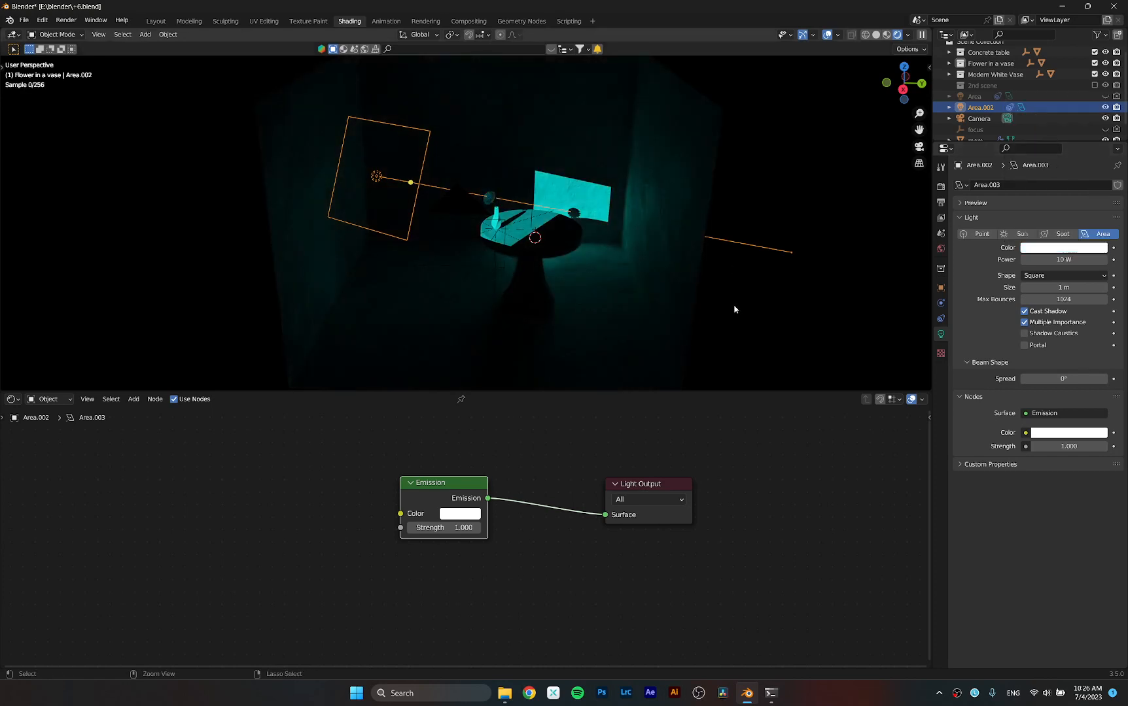
{"action": "left_click", "coordinate": [1073, 433]}
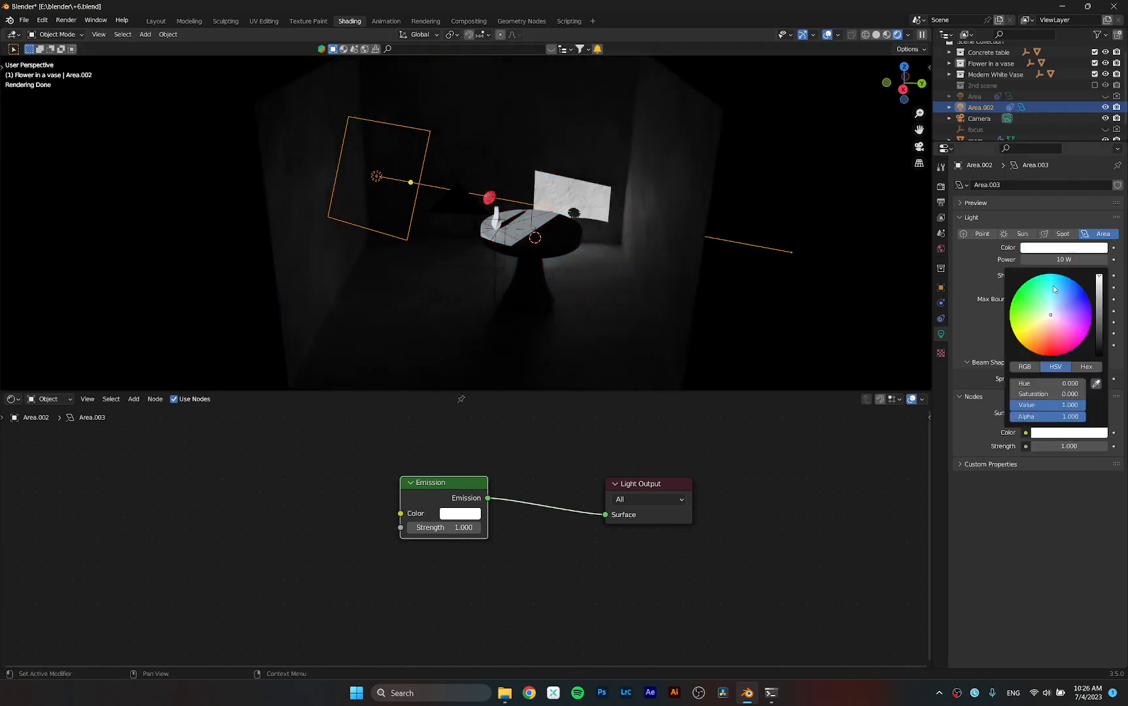
{"action": "left_click", "coordinate": [1053, 285]}
{"action": "key", "text": "ctrl+z"}
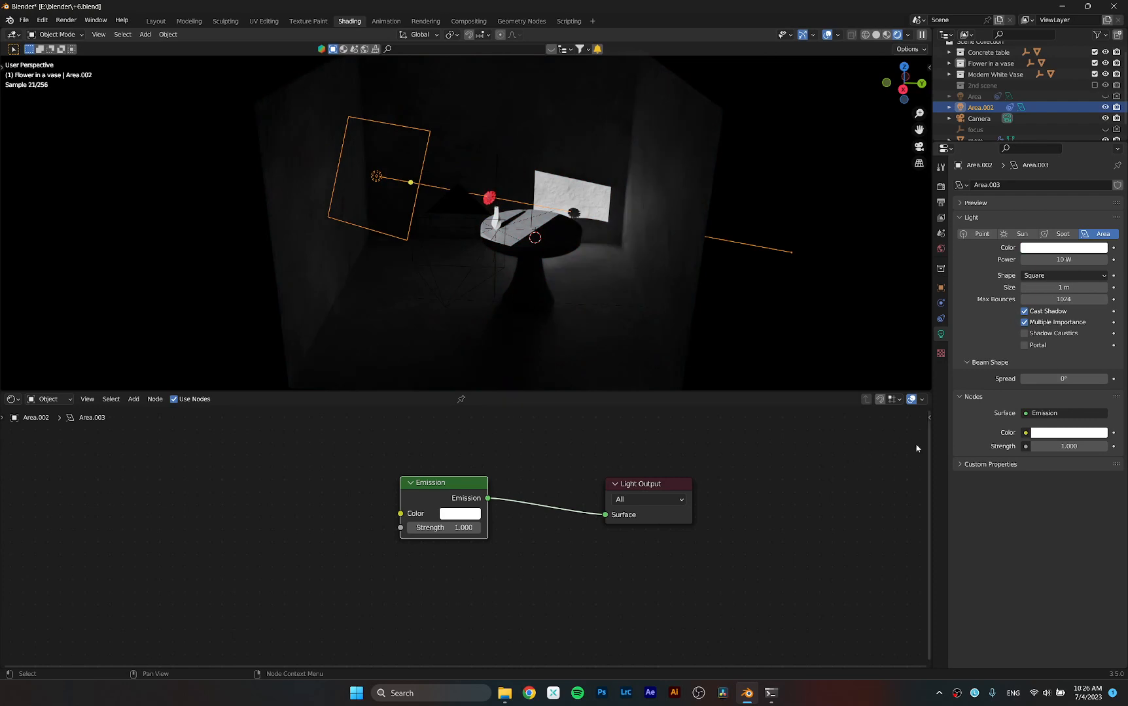
Step: Try combining a cyan light color with a red Emission color, and undo both color changes
{"action": "left_click", "coordinate": [1059, 250]}
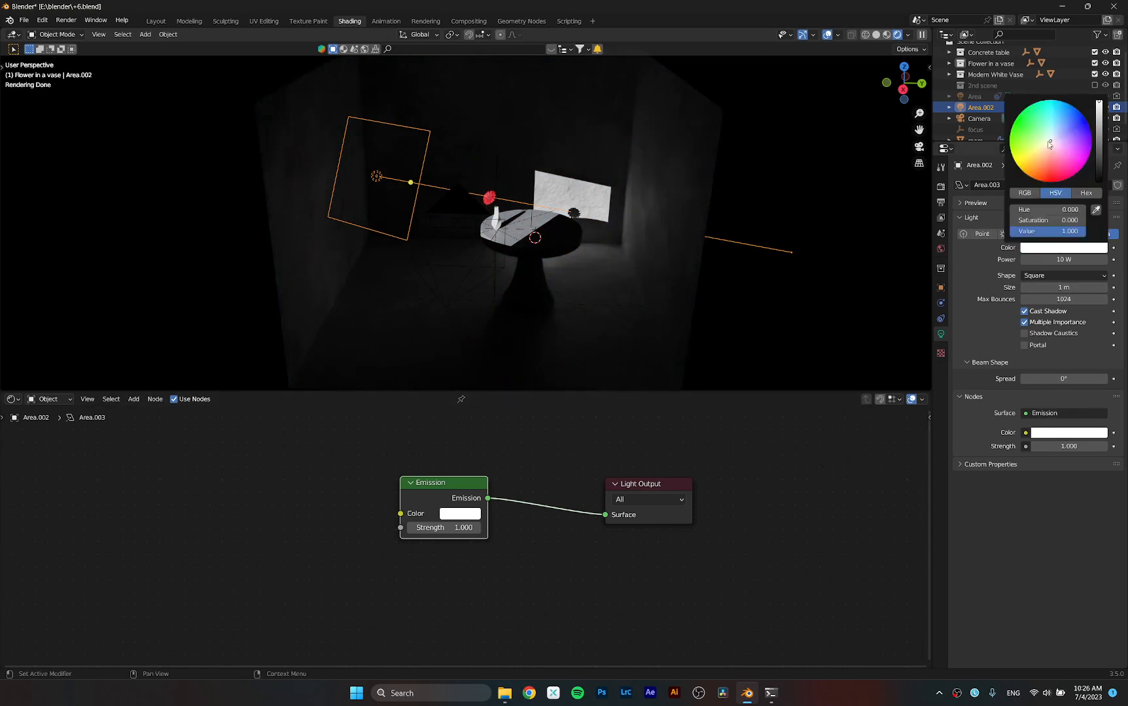
{"action": "left_click_drag", "start_coordinate": [1050, 143], "coordinate": [1050, 101]}
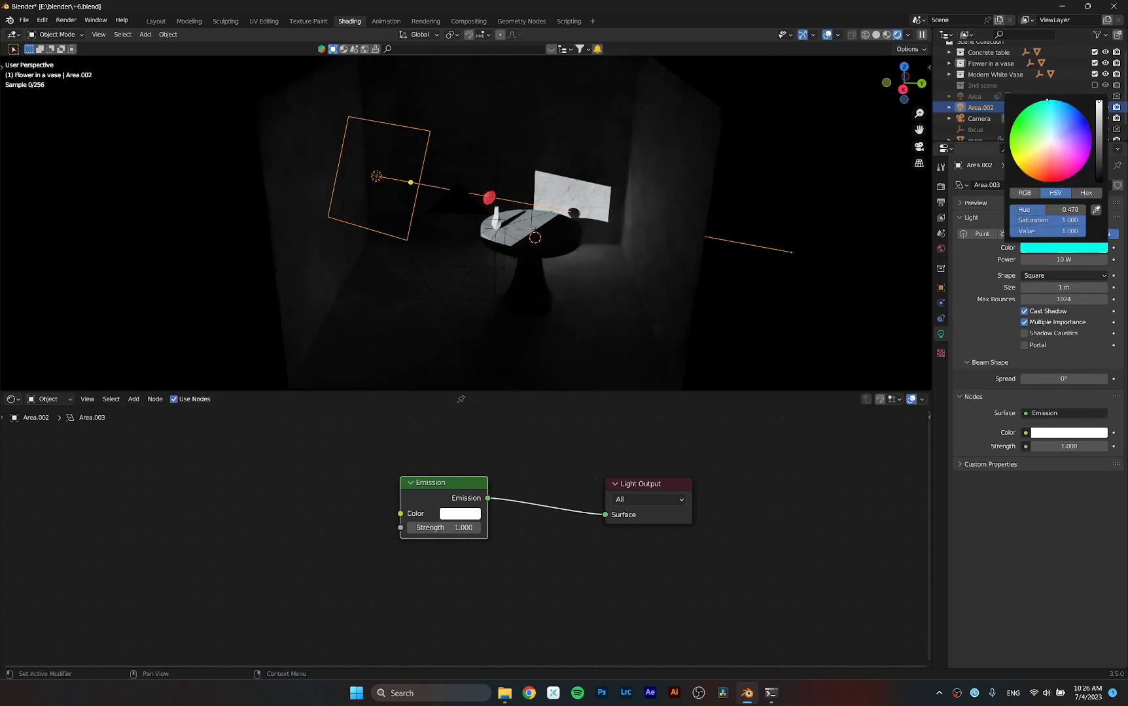
{"action": "left_click", "coordinate": [1068, 440]}
{"action": "left_click_drag", "start_coordinate": [1051, 324], "coordinate": [1049, 356]}
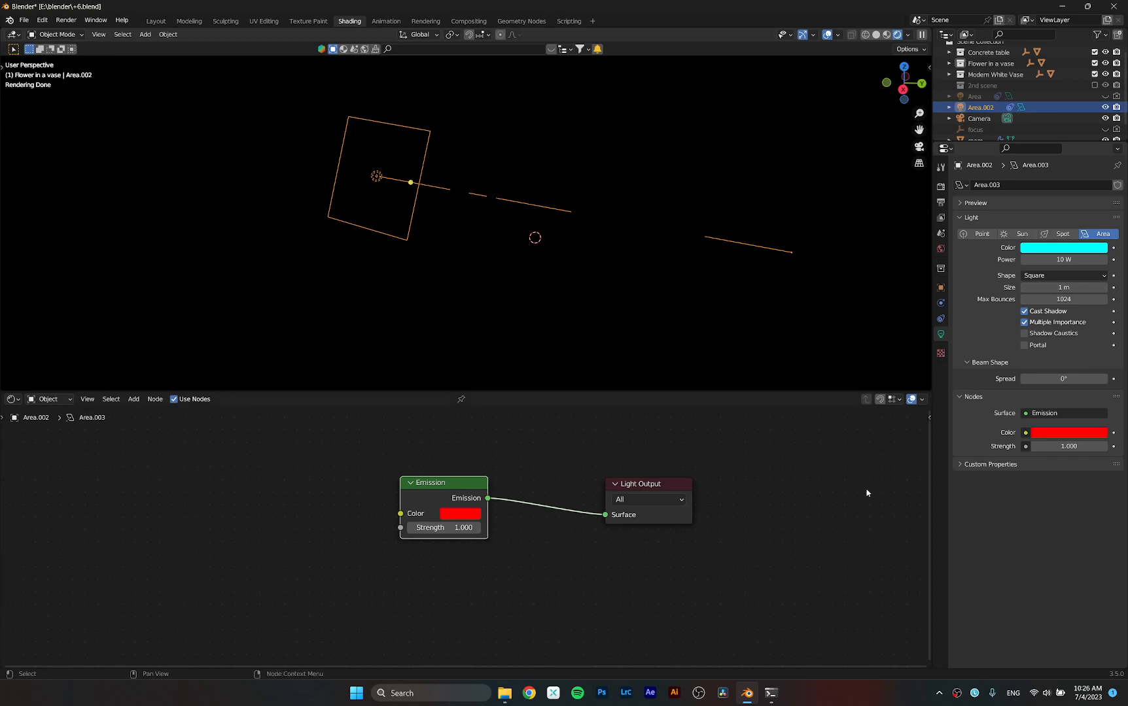
{"action": "key", "text": "ctrl+z"}
{"action": "key", "text": "ctrl+z"}
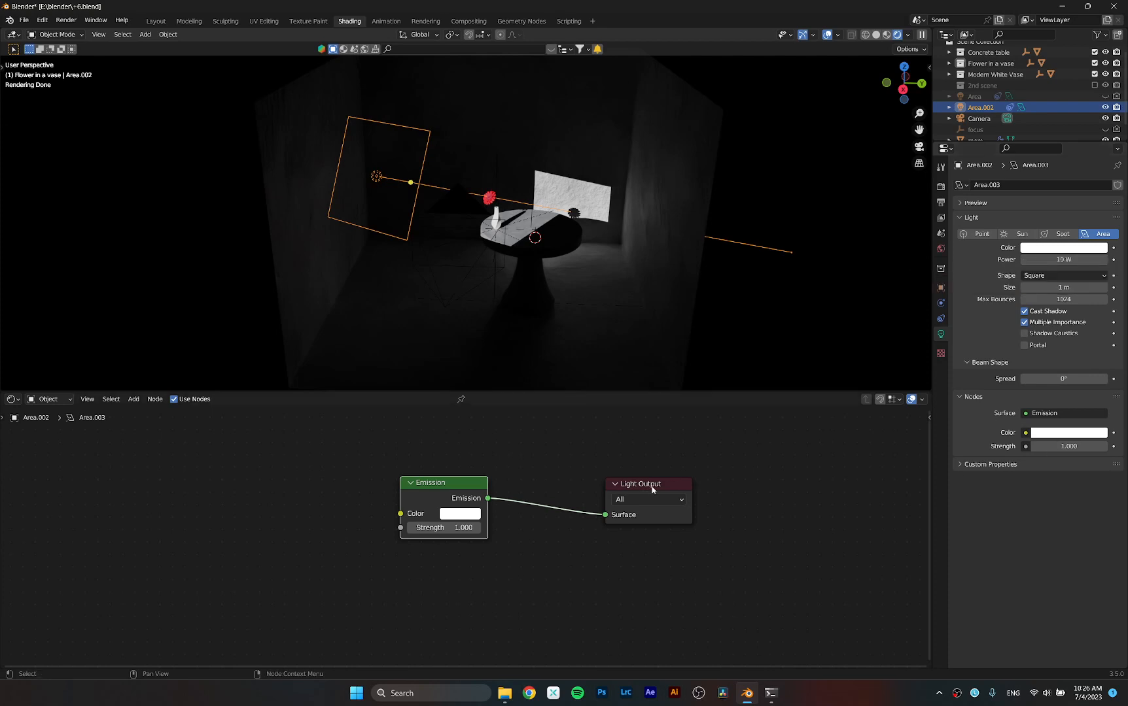
Step: Add a Noise Texture node ahead of the Emission node in the area light's node tree
{"action": "middle_click_drag", "start_coordinate": [536, 497], "coordinate": [604, 531]}
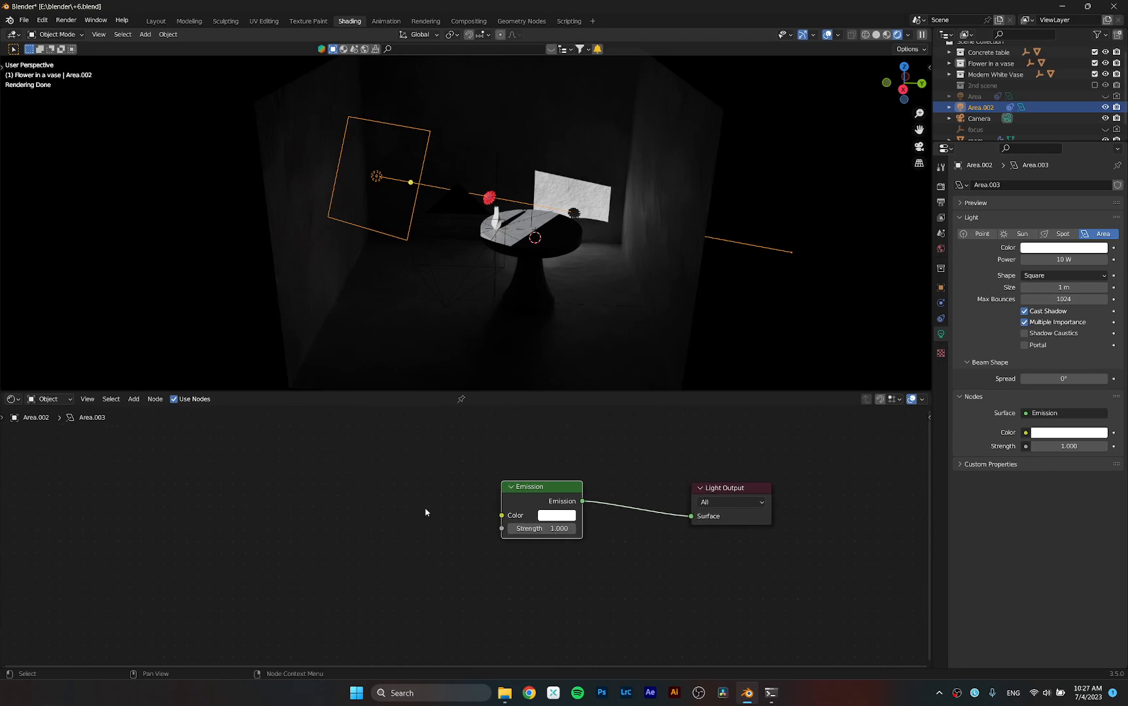
{"action": "key", "text": "shift+a"}
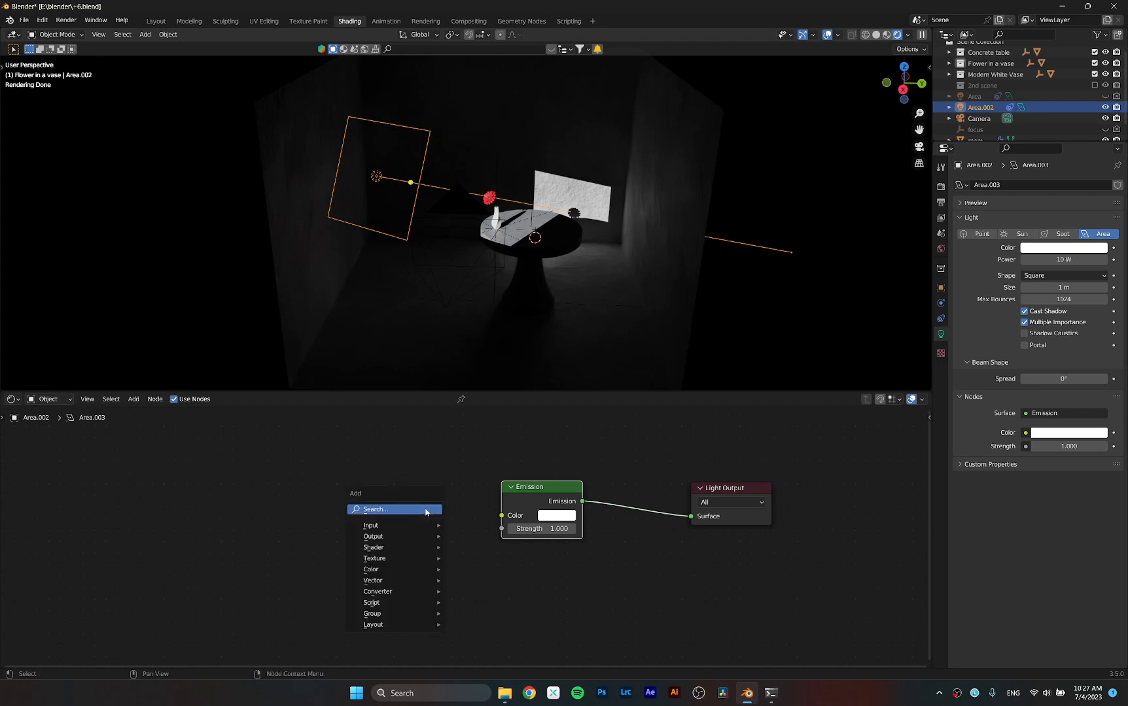
{"action": "type", "text": "nois"}
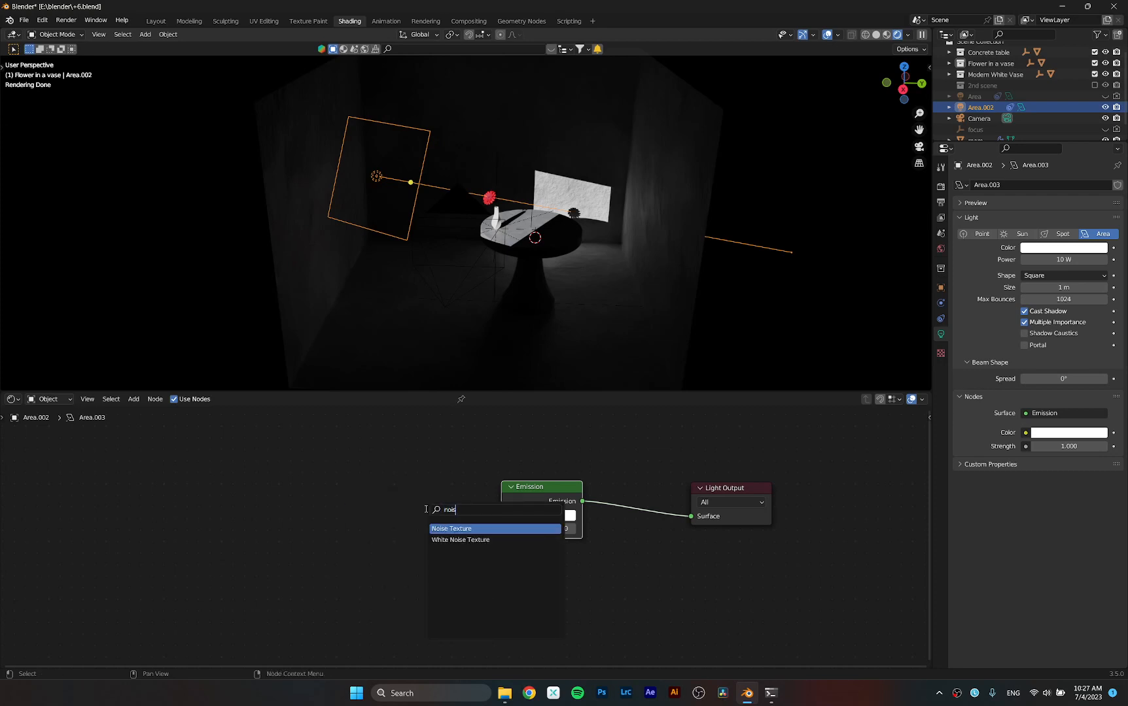
{"action": "key", "text": "Return"}
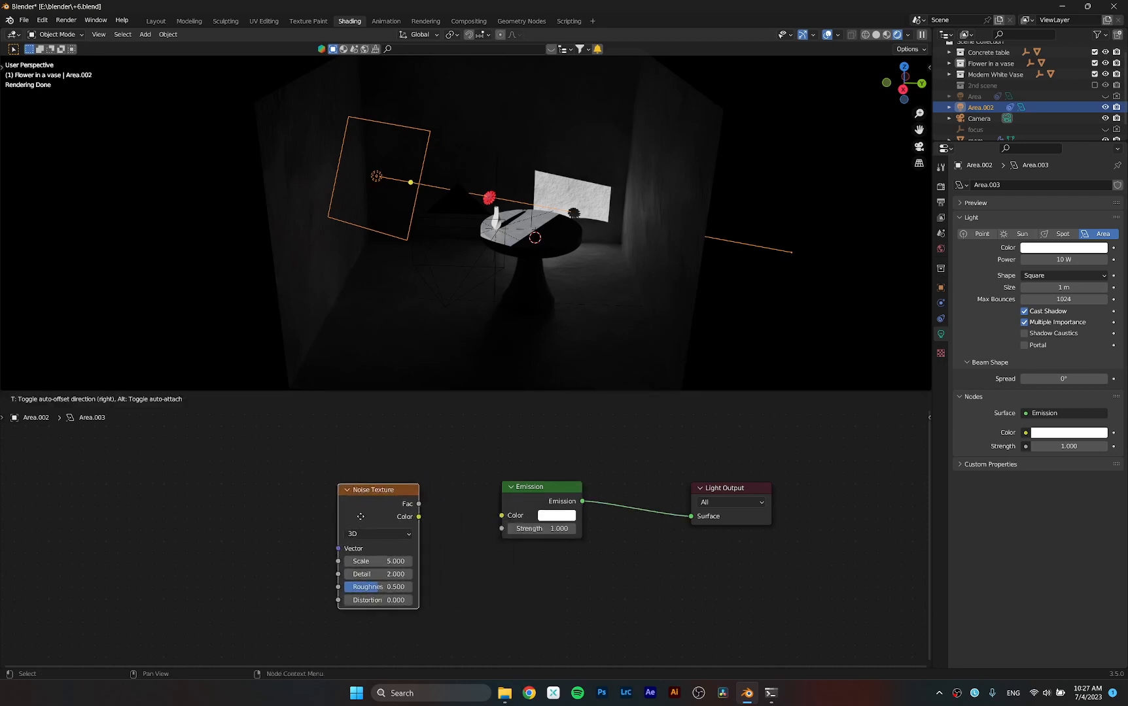
{"action": "left_click", "coordinate": [360, 517]}
Step: Try the Noise Texture's Color output and its Fac output as the Emission node's color
{"action": "left_click_drag", "start_coordinate": [382, 491], "coordinate": [501, 515]}
{"action": "scroll", "coordinate": [531, 203], "scroll_direction": "up", "scroll_amount": 8}
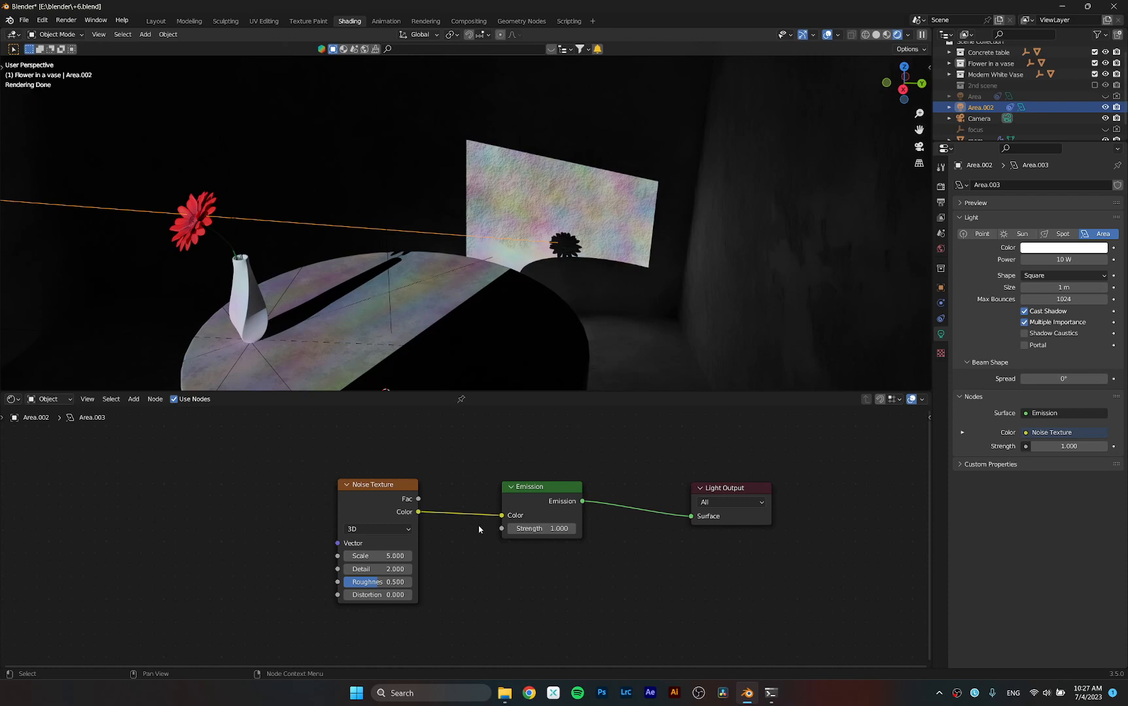
{"action": "left_click_drag", "start_coordinate": [419, 500], "coordinate": [501, 515]}
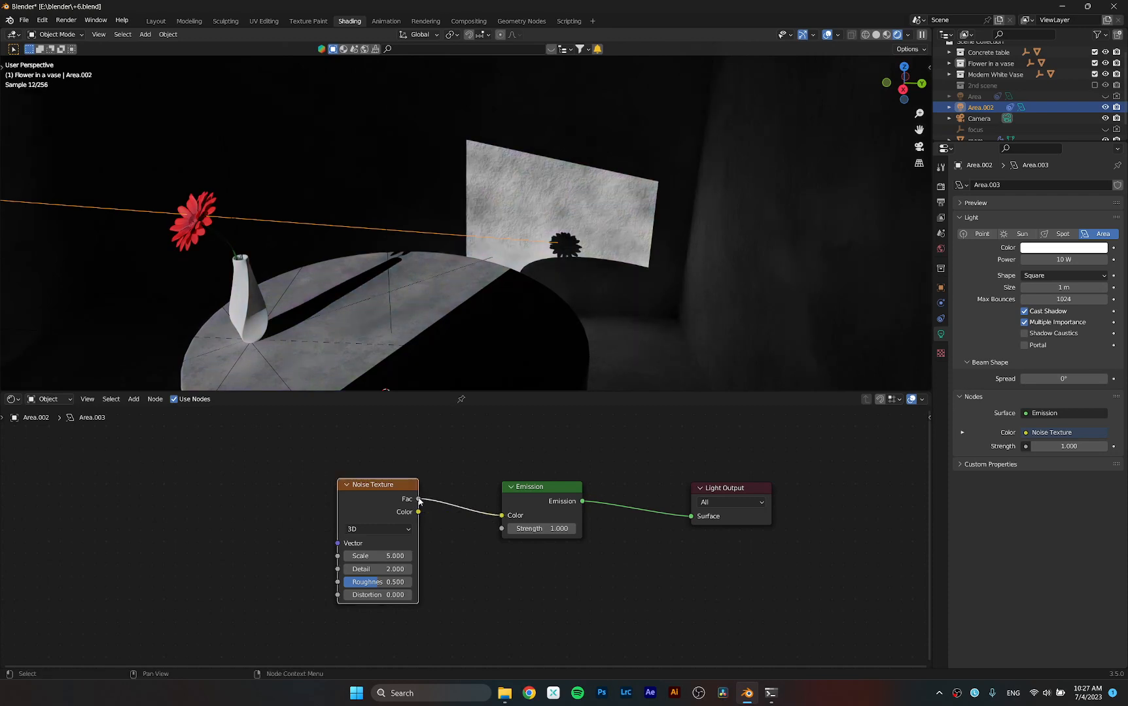
Step: Connect the Noise Texture's Fac output to the Emission node's Strength input instead of Color
{"action": "left_click_drag", "start_coordinate": [419, 501], "coordinate": [505, 563]}
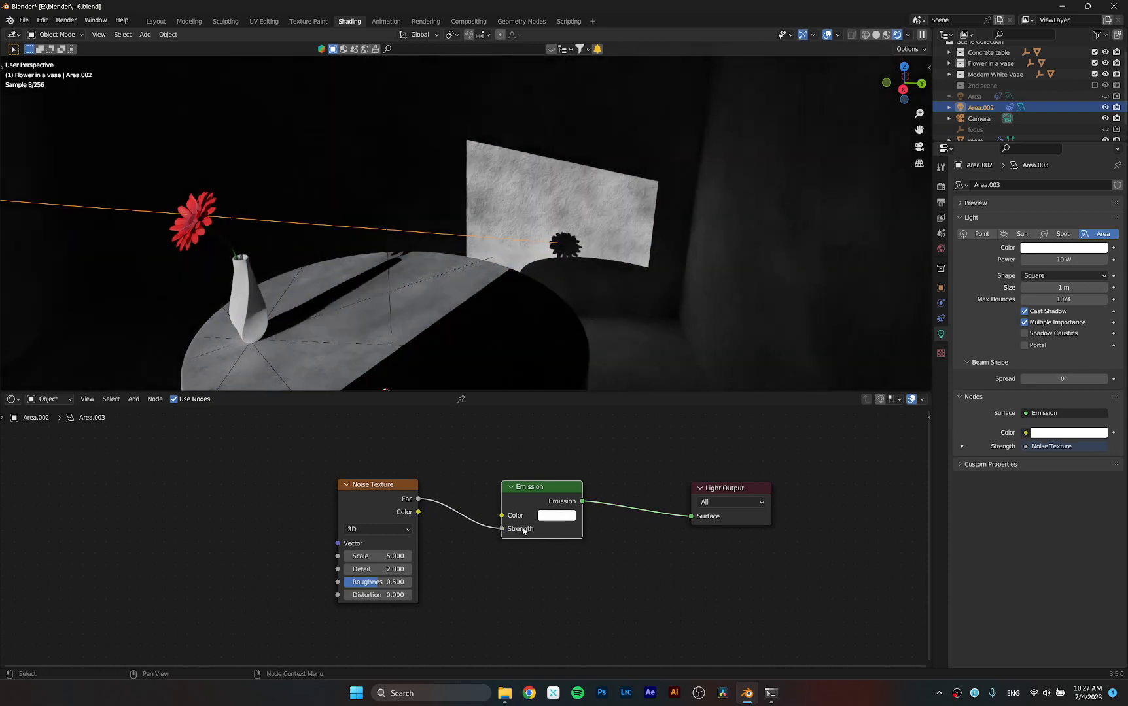
{"action": "scroll", "coordinate": [567, 244], "scroll_direction": "up", "scroll_amount": 3}
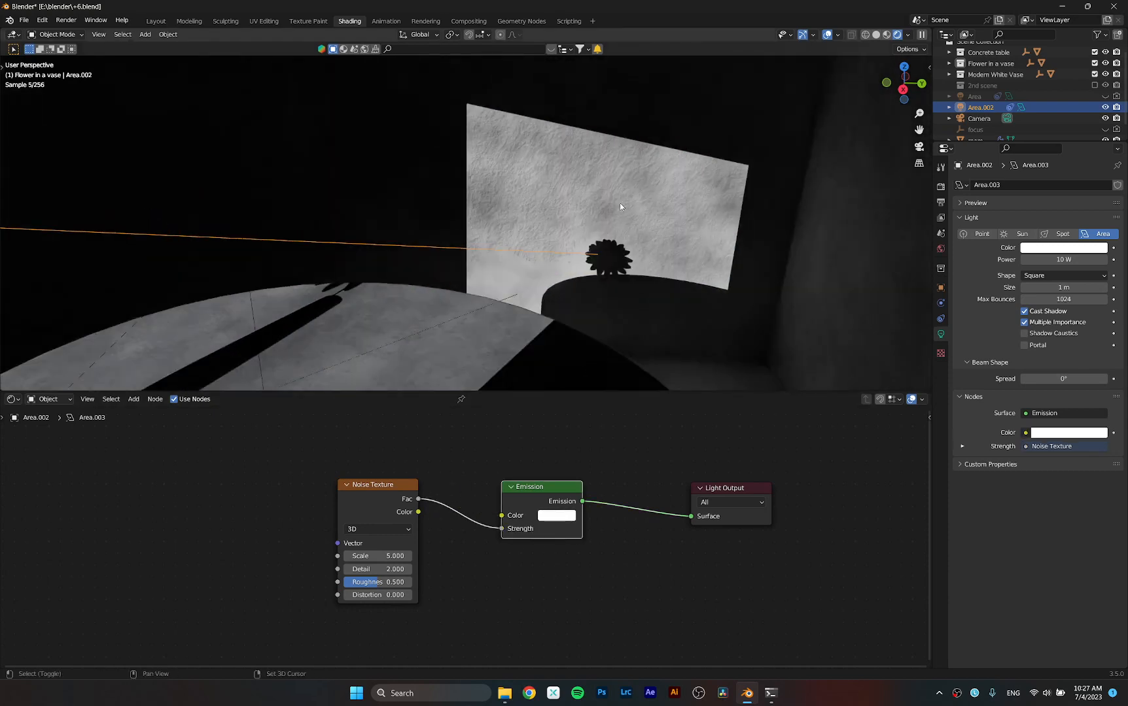
{"action": "middle_click_drag", "start_coordinate": [620, 203], "coordinate": [556, 244], "text": "shift"}
Step: Set the Noise Texture's scale to 2.7 and distortion to 0.5, and move the node farther from Emission
{"action": "left_click_drag", "start_coordinate": [376, 486], "coordinate": [350, 478]}
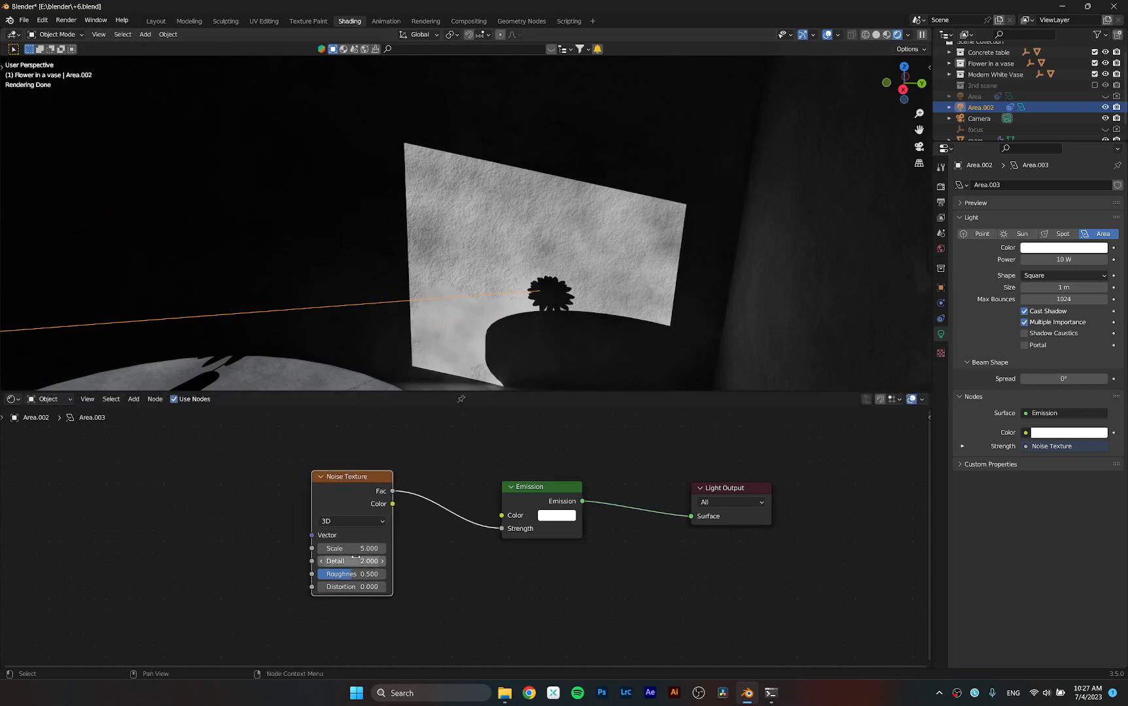
{"action": "mouse_move", "coordinate": [353, 549]}
{"action": "left_mouse_down"}
{"action": "mouse_move", "coordinate": [290, 549]}
{"action": "mouse_move", "coordinate": [333, 548]}
{"action": "left_mouse_up"}
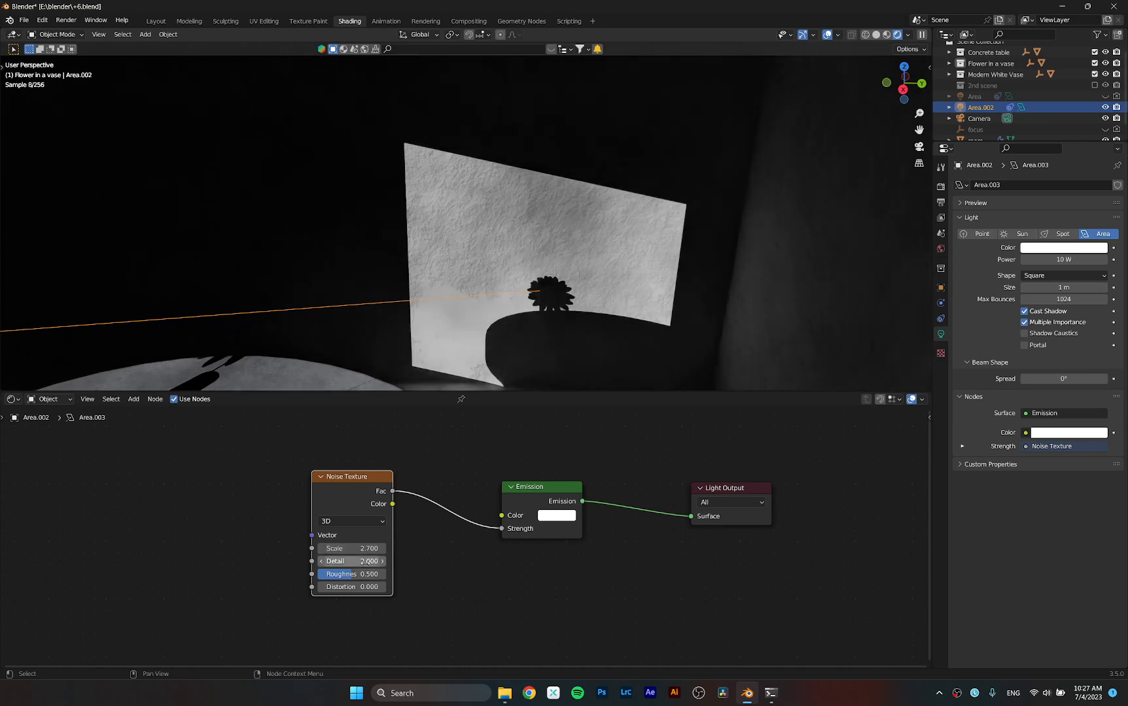
{"action": "mouse_move", "coordinate": [366, 587]}
{"action": "left_mouse_down"}
{"action": "mouse_move", "coordinate": [403, 586]}
{"action": "mouse_move", "coordinate": [368, 587]}
{"action": "left_mouse_up"}
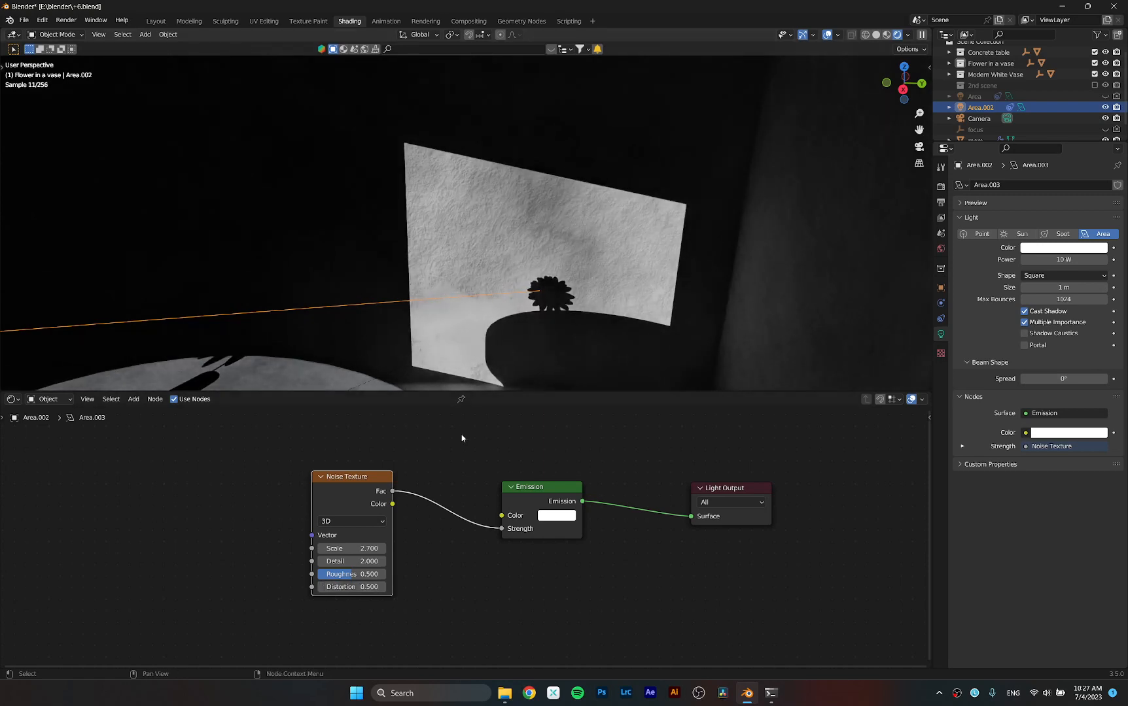
{"action": "left_click_drag", "start_coordinate": [360, 492], "coordinate": [330, 507]}
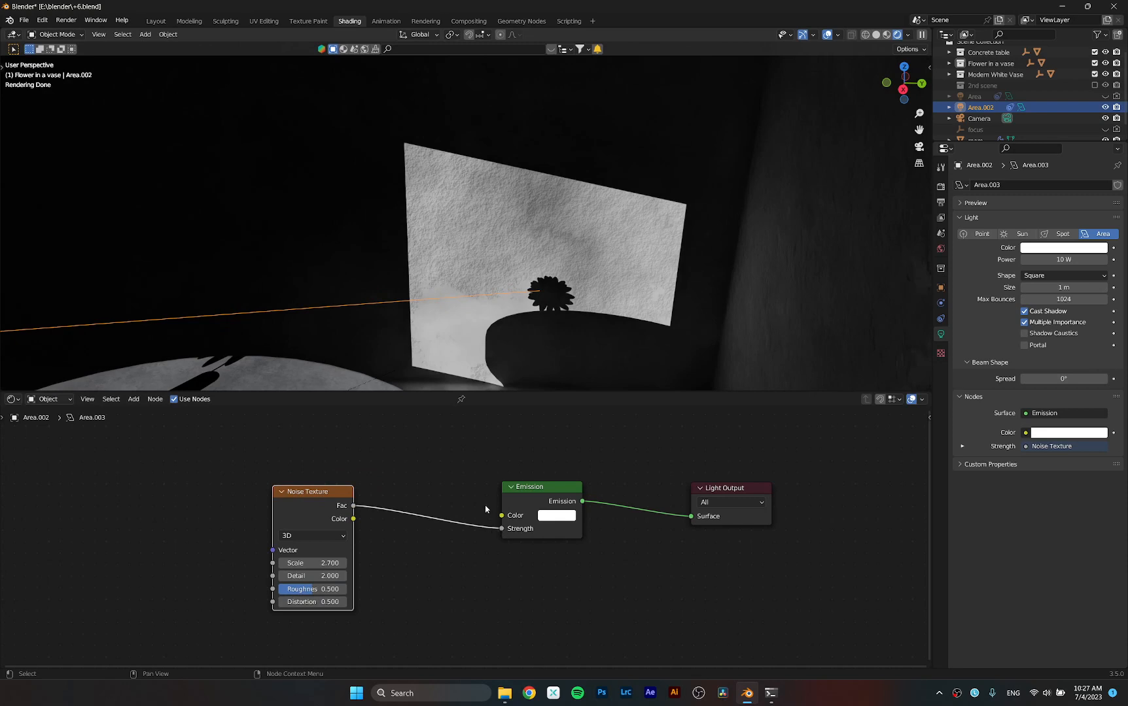
Step: Add a Blackbody node and connect its Color output to the Emission node's Color input
{"action": "left_click_drag", "start_coordinate": [527, 503], "coordinate": [550, 497]}
{"action": "key", "text": "shift+a"}
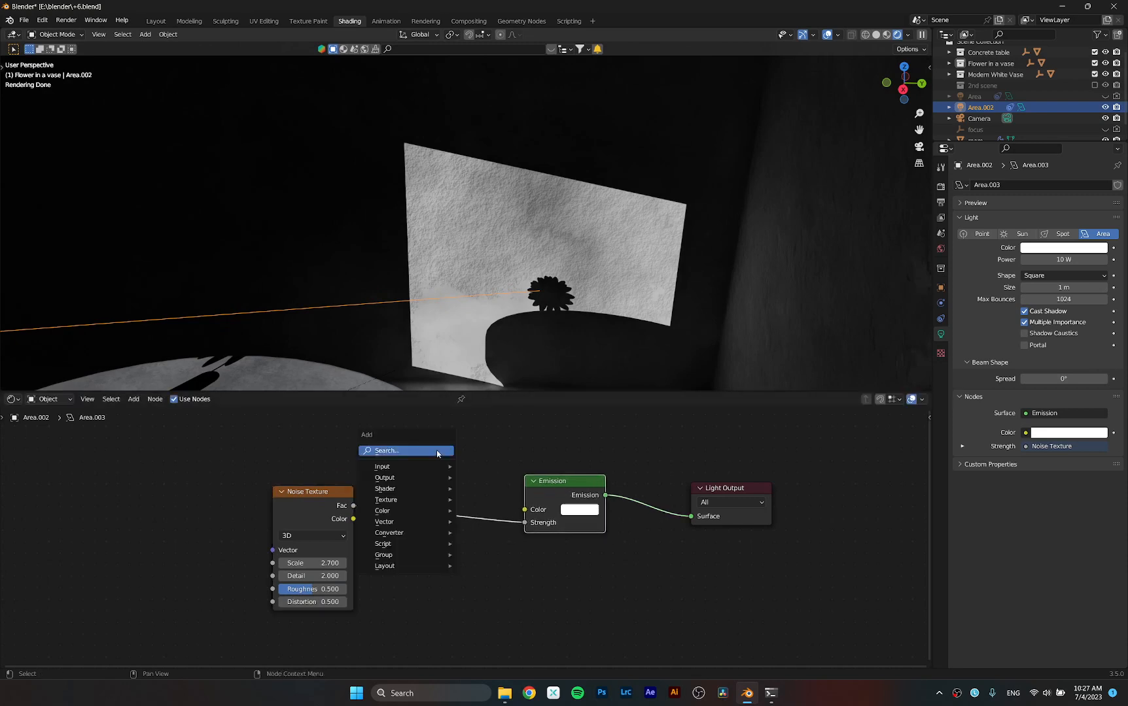
{"action": "type", "text": "bl"}
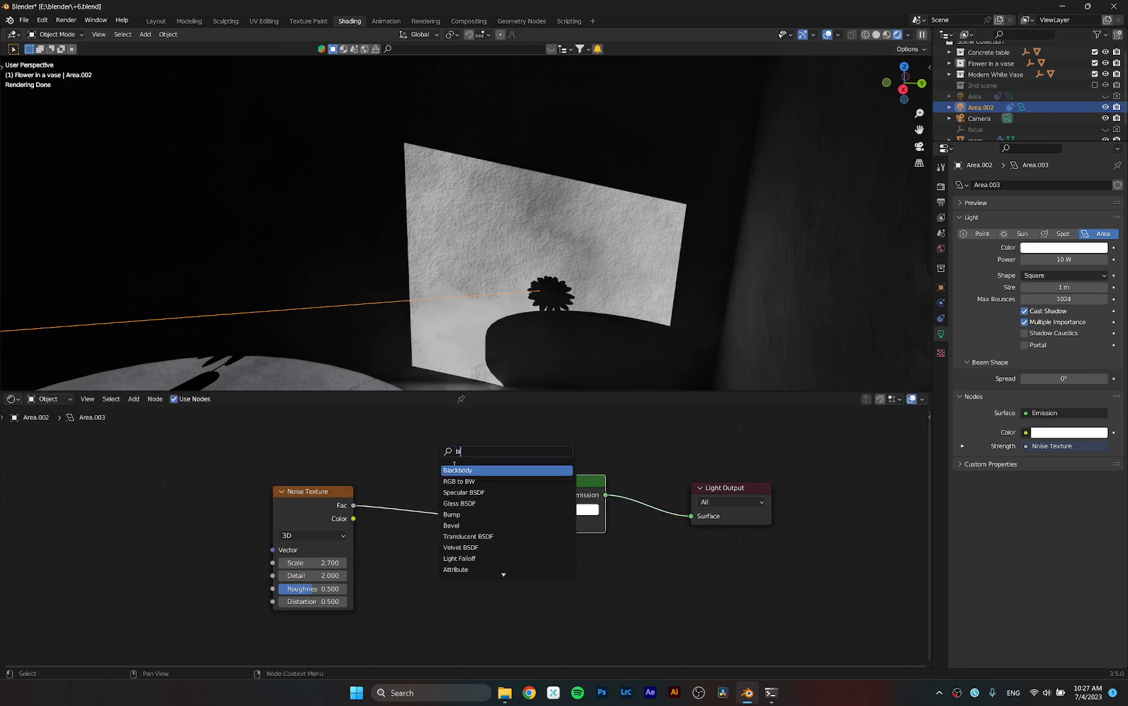
{"action": "key", "text": "Return"}
{"action": "left_click", "coordinate": [483, 462]}
{"action": "left_click_drag", "start_coordinate": [476, 452], "coordinate": [524, 511]}
Step: Set the Blackbody node's temperature to 5000
{"action": "left_click", "coordinate": [436, 466]}
{"action": "type", "text": "5000"}
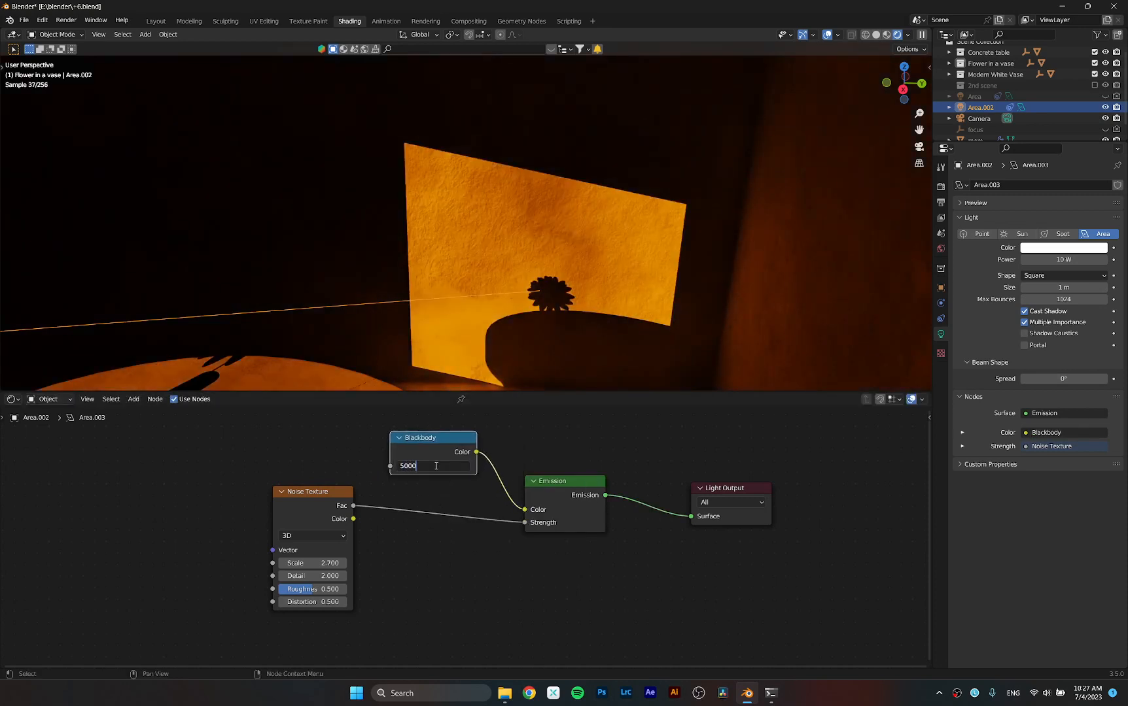
{"action": "key", "text": "Return"}
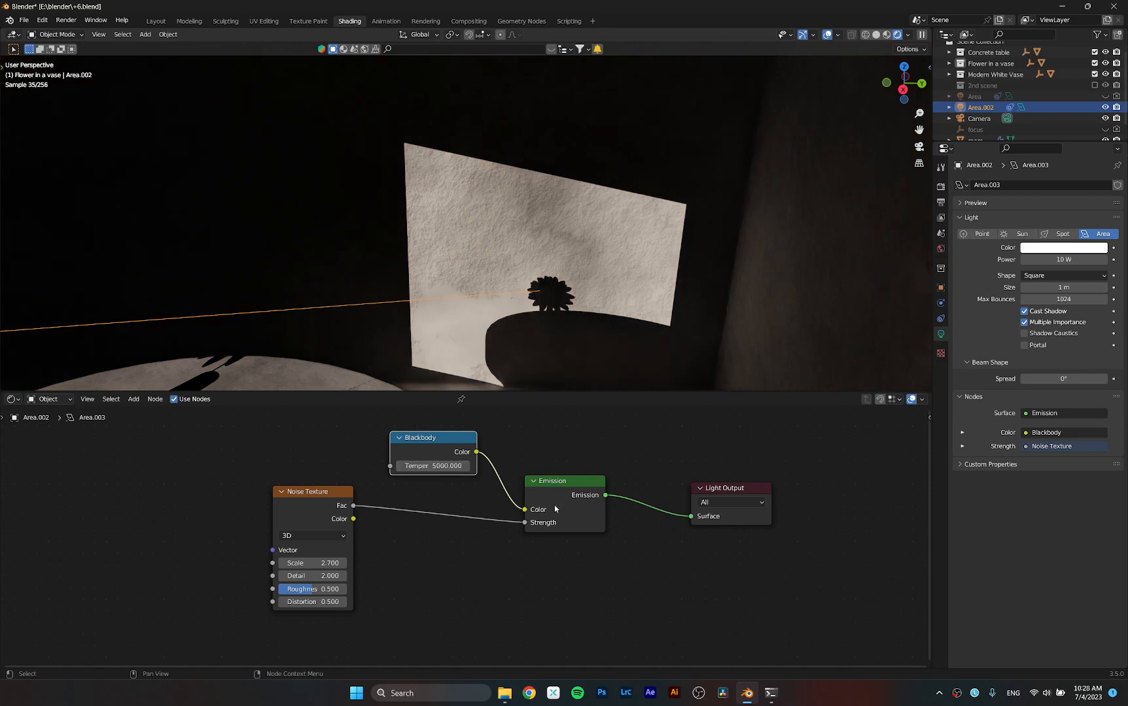
Step: Replace the Noise Texture with a Wave Texture node and connect its Fac output to the Emission node's Strength input
{"action": "left_click", "coordinate": [314, 501]}
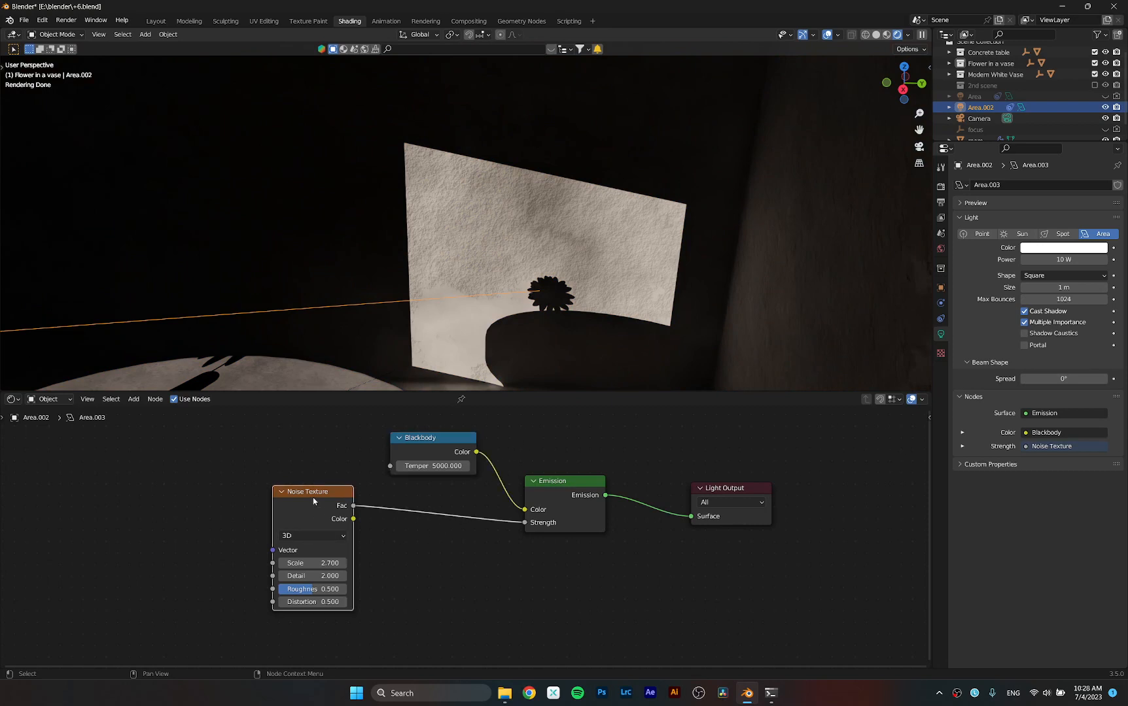
{"action": "key", "text": "x"}
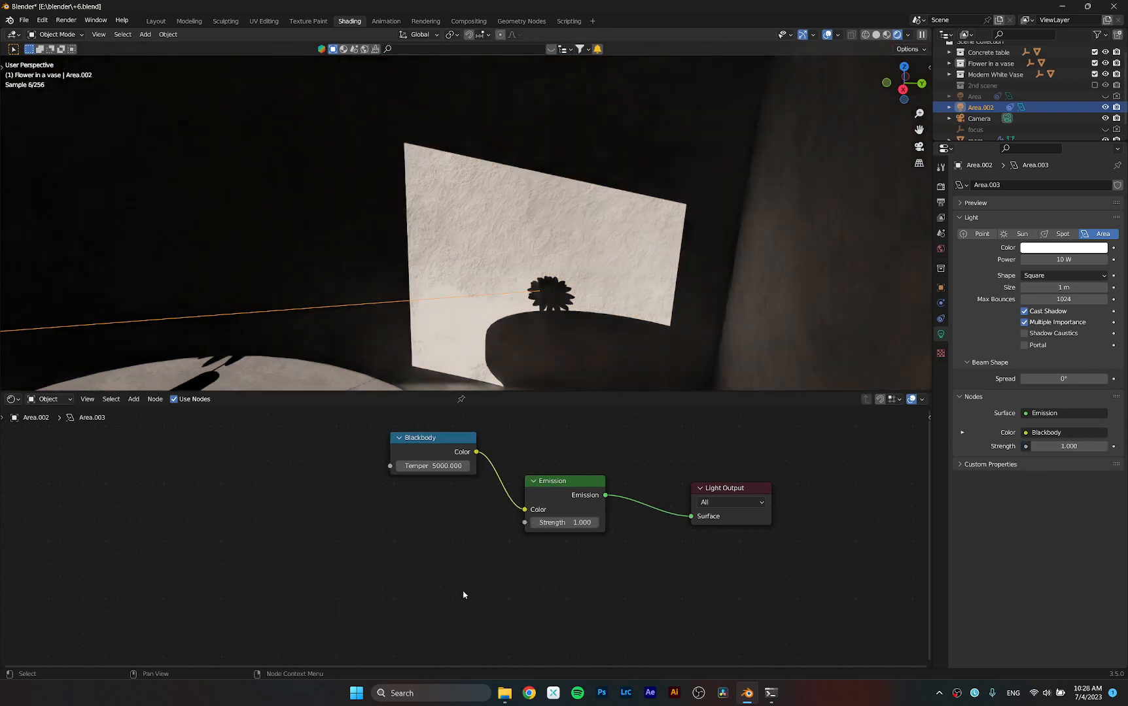
{"action": "key", "text": "shift+a"}
{"action": "left_click", "coordinate": [450, 554]}
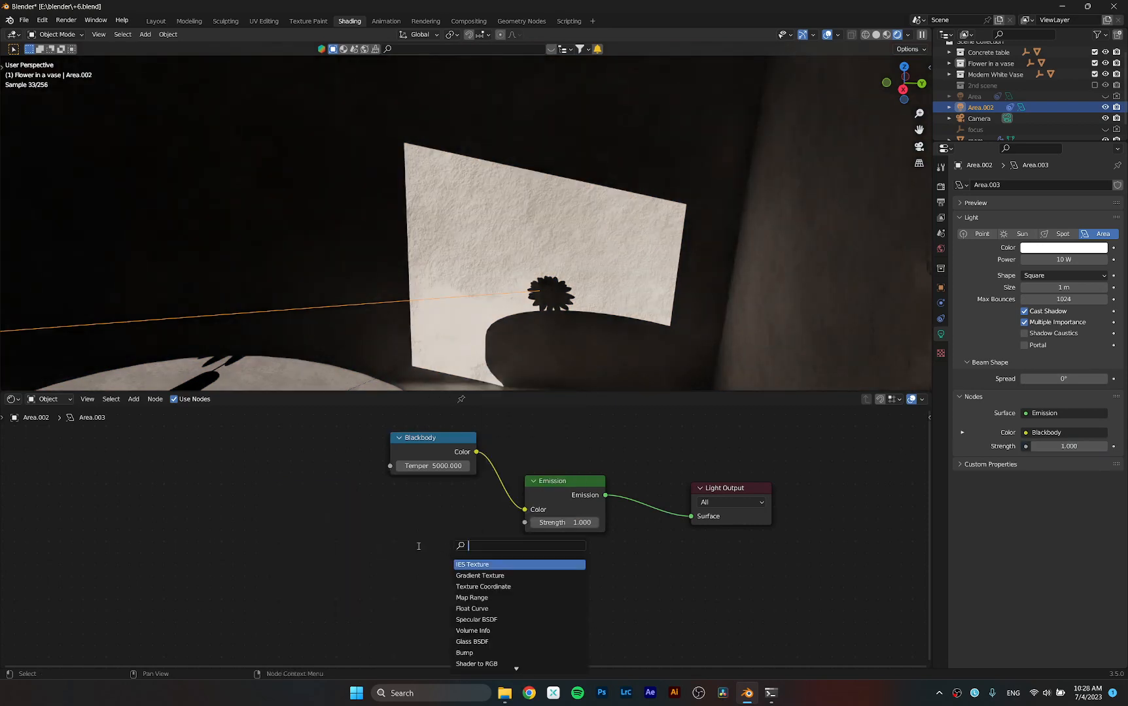
{"action": "type", "text": "wav"}
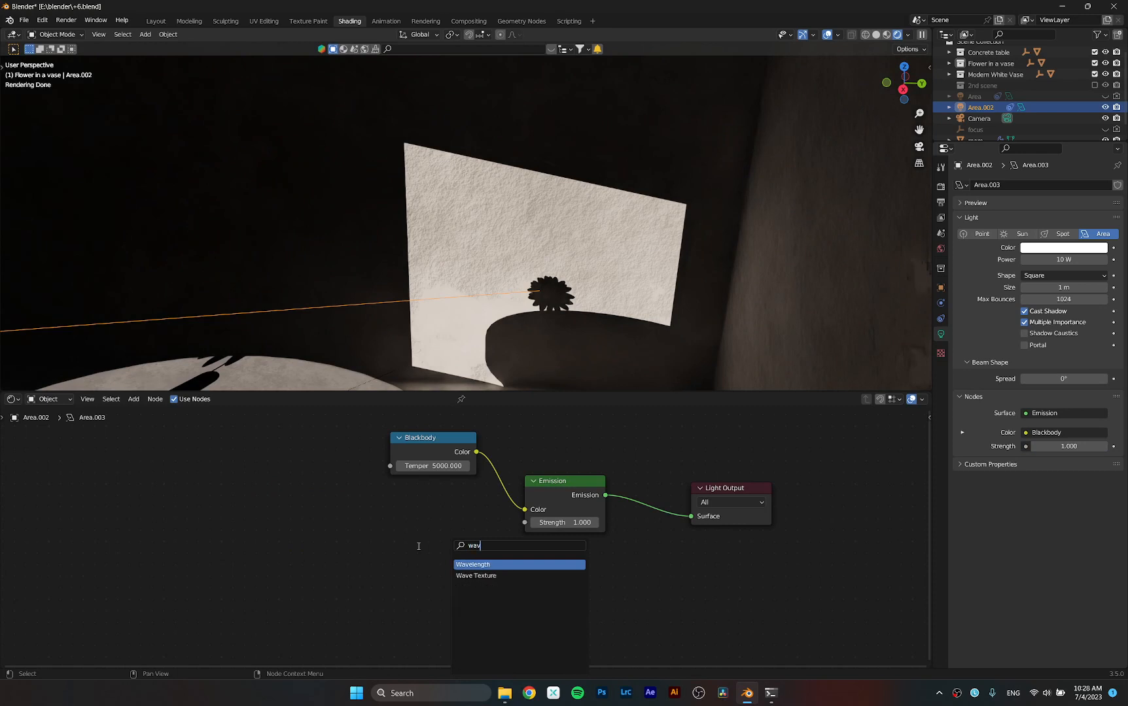
{"action": "left_click", "coordinate": [475, 576]}
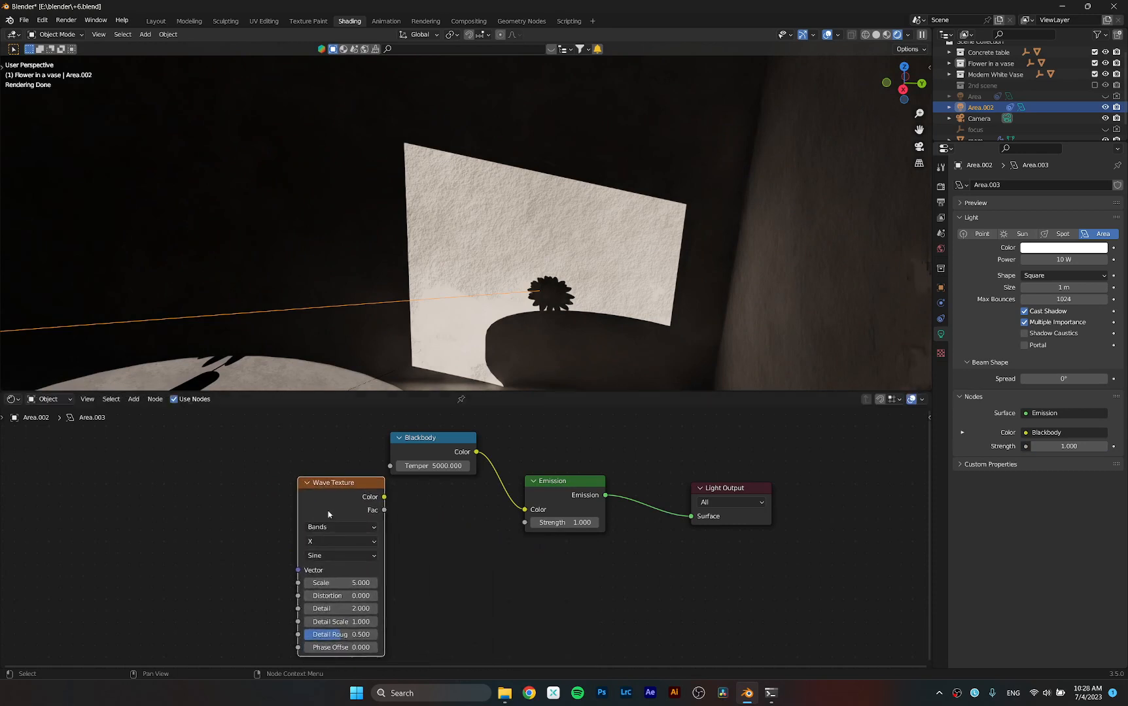
{"action": "left_click", "coordinate": [390, 513]}
{"action": "left_click_drag", "start_coordinate": [384, 510], "coordinate": [525, 522]}
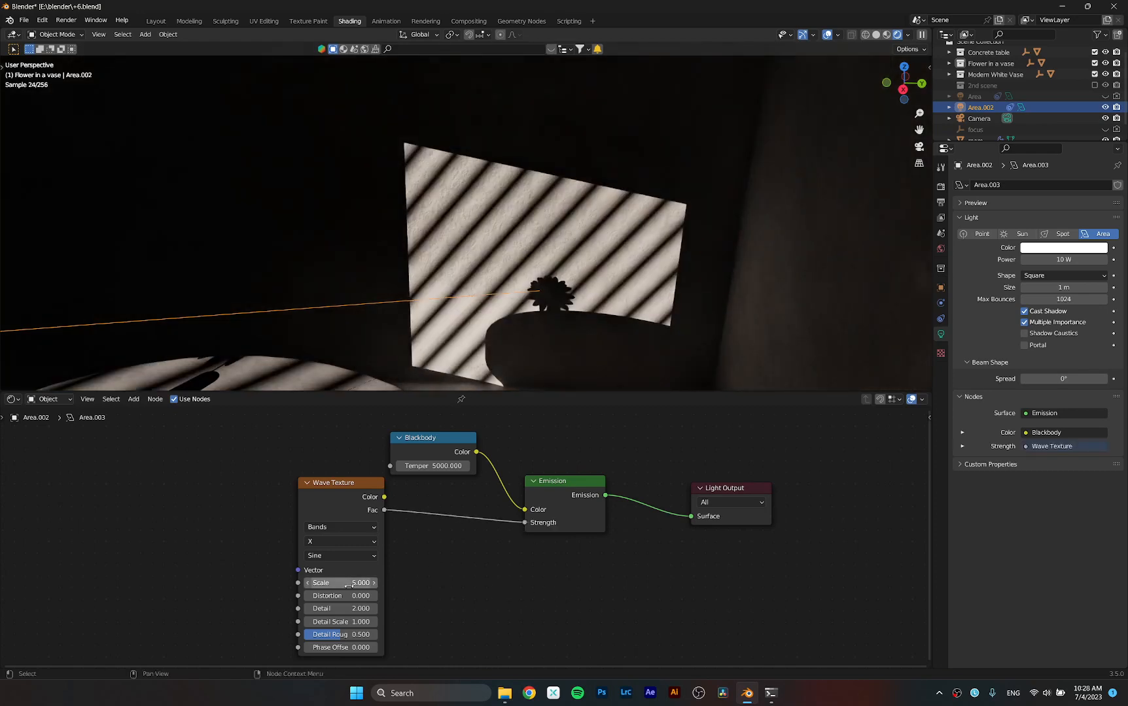
Step: Set the Wave Texture's scale to 1 and try the Y bands direction before choosing Z
{"action": "mouse_move", "coordinate": [353, 583]}
{"action": "left_mouse_down"}
{"action": "mouse_move", "coordinate": [301, 583]}
{"action": "mouse_move", "coordinate": [349, 584]}
{"action": "left_mouse_up"}
{"action": "left_click", "coordinate": [341, 542]}
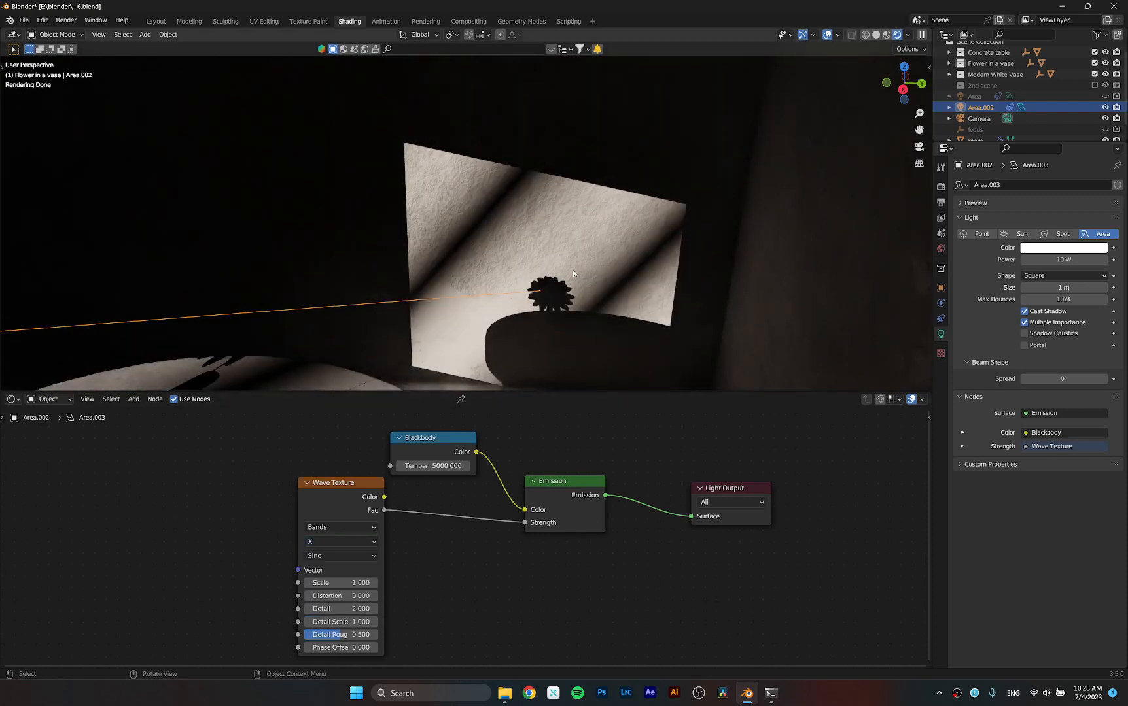
{"action": "left_click", "coordinate": [346, 541]}
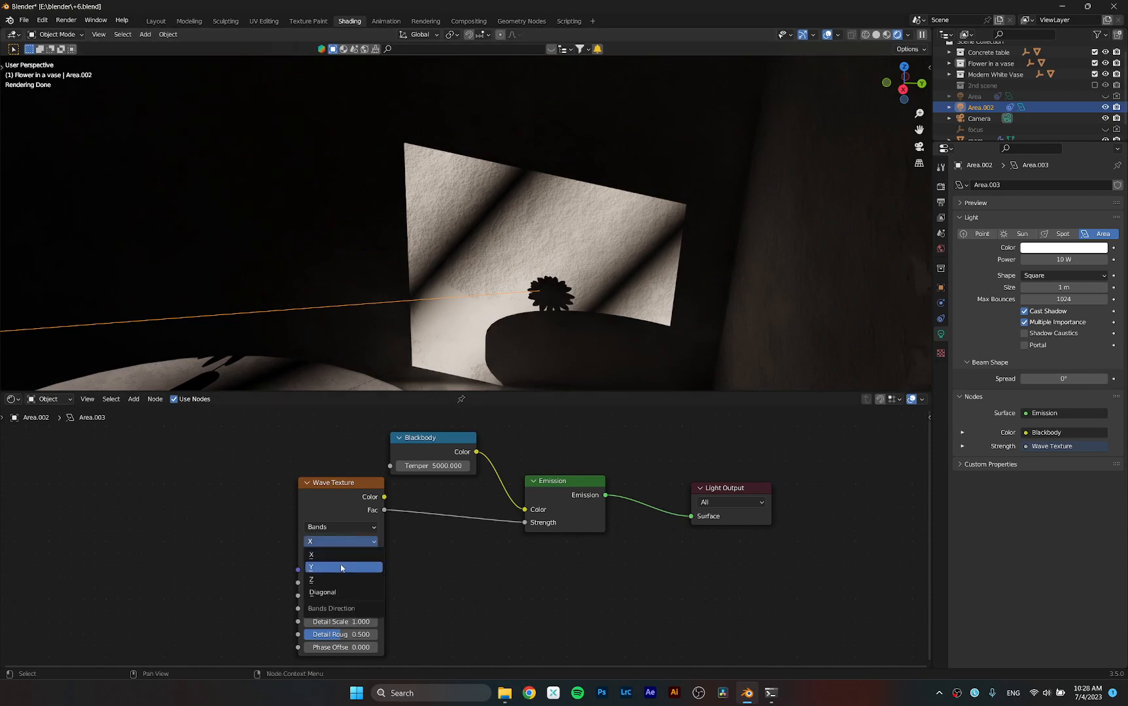
{"action": "left_click", "coordinate": [341, 567]}
{"action": "left_click", "coordinate": [340, 540]}
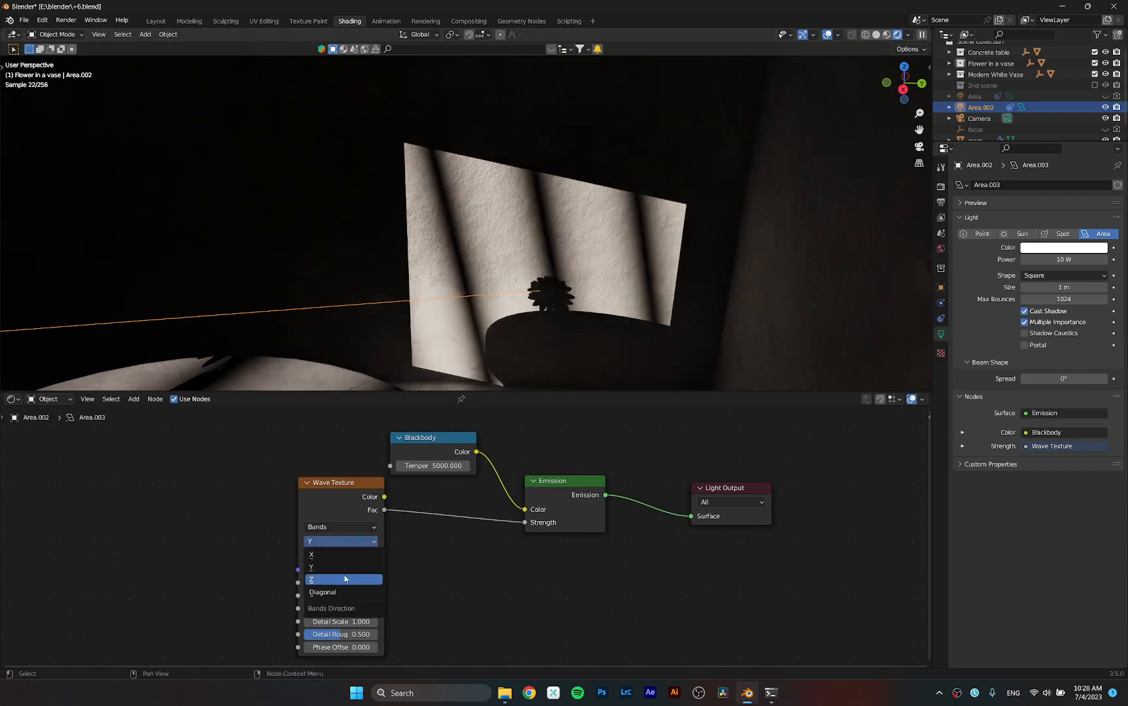
{"action": "left_click", "coordinate": [344, 576]}
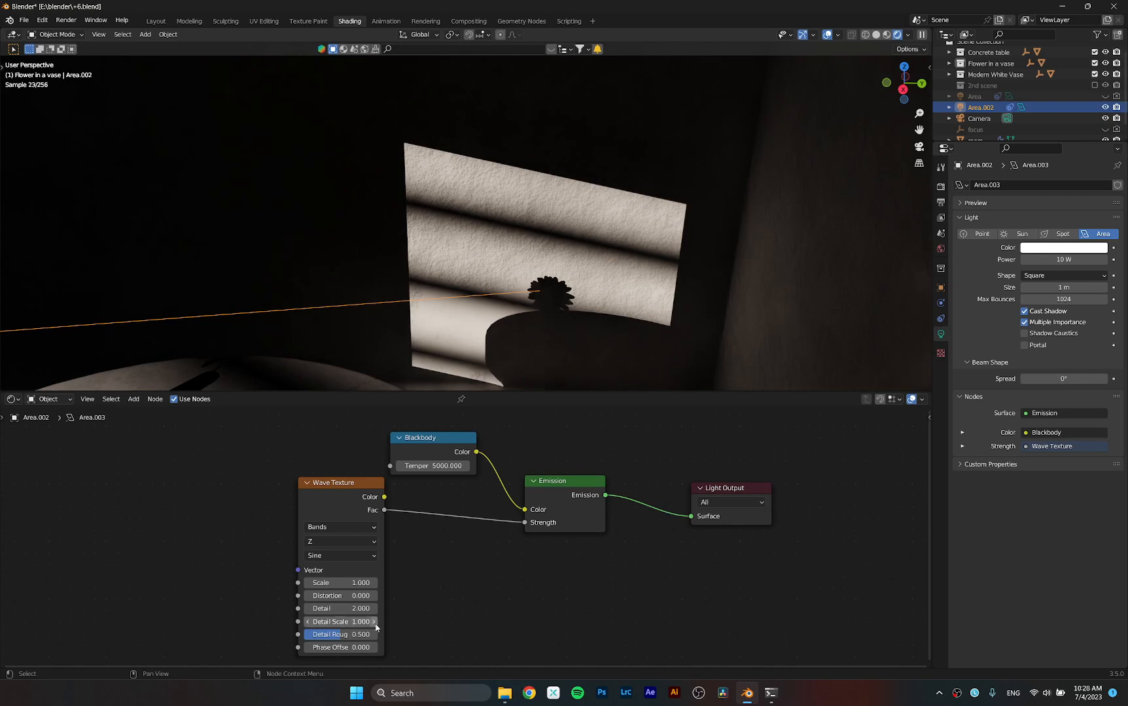
Step: Try the Rings type on the Wave Texture and switch it back to Bands
{"action": "left_click", "coordinate": [334, 527]}
{"action": "left_click", "coordinate": [336, 553]}
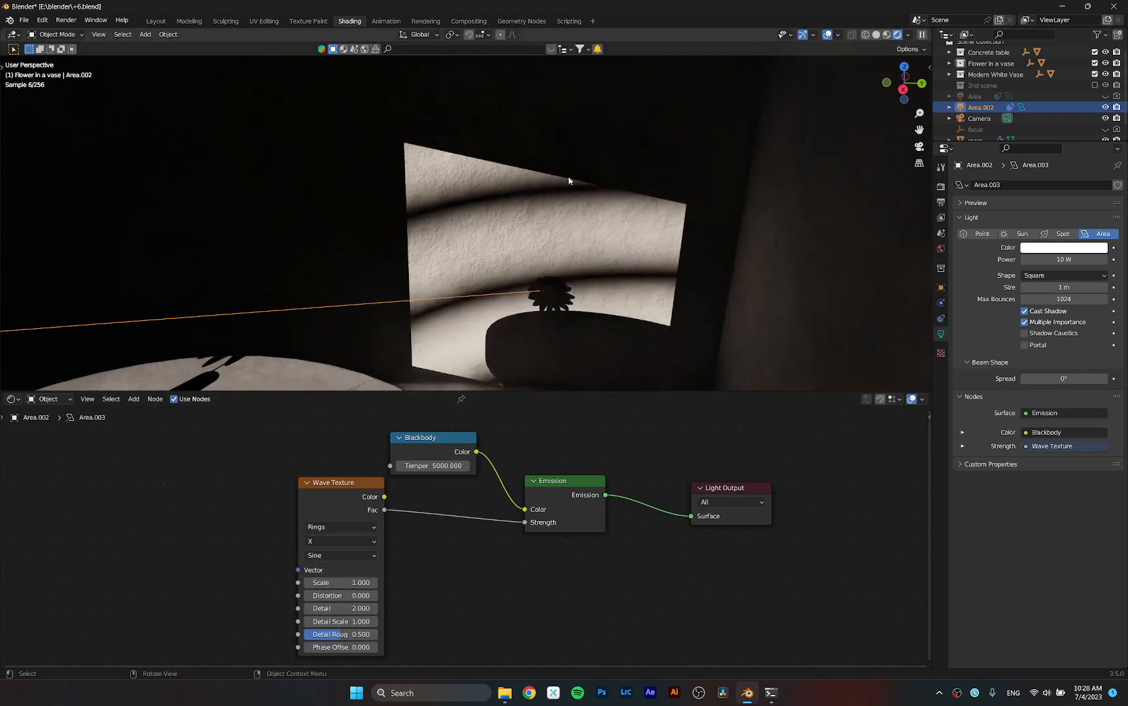
{"action": "left_click", "coordinate": [334, 527]}
{"action": "left_click", "coordinate": [351, 541]}
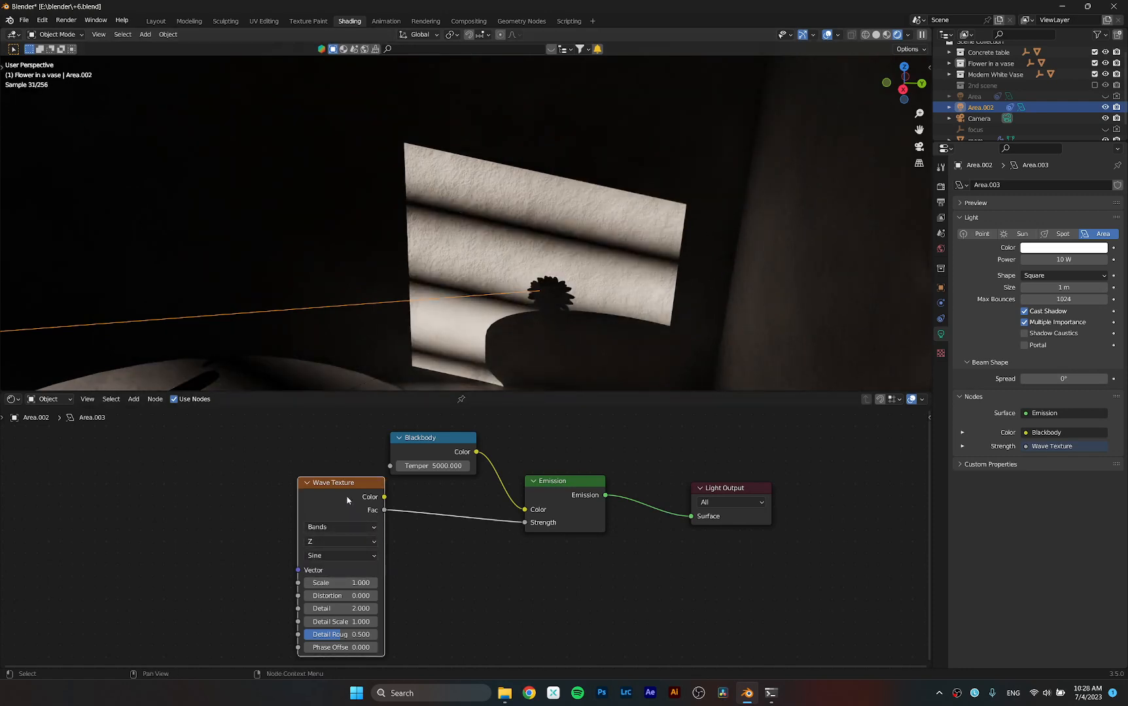
Step: Set the area light's beam spread to 1.8° and switch the viewport to the camera view
{"action": "left_click_drag", "start_coordinate": [347, 500], "coordinate": [324, 487]}
{"action": "left_click_drag", "start_coordinate": [1047, 380], "coordinate": [1055, 379]}
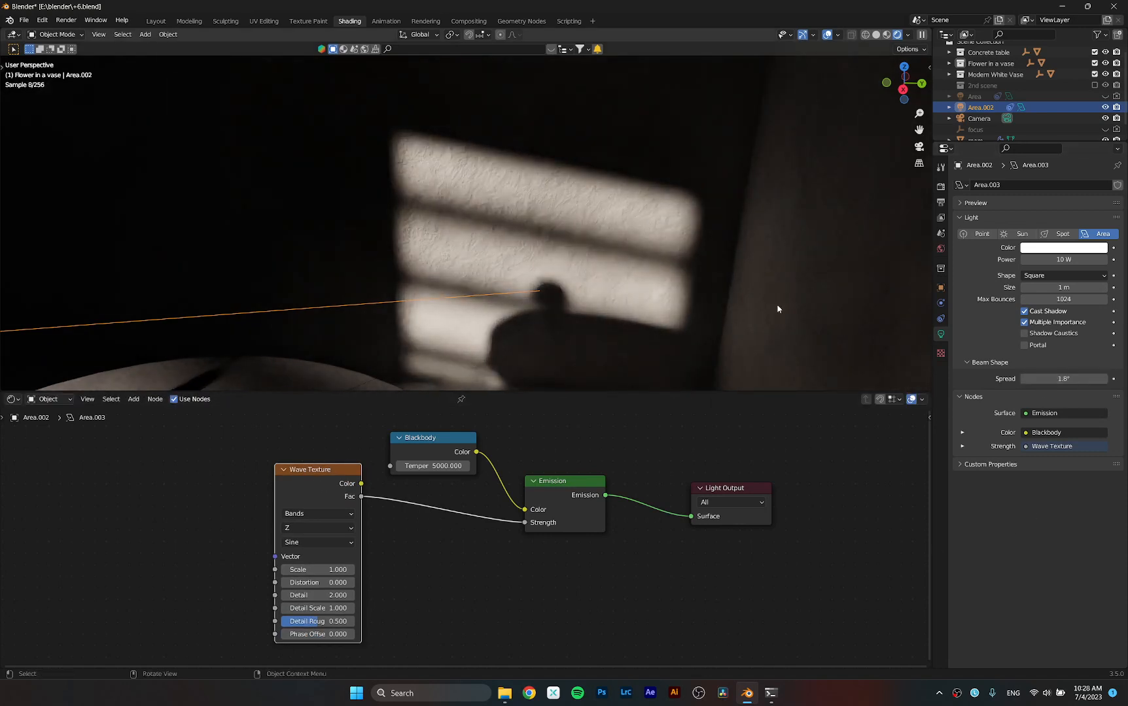
{"action": "key", "text": "KP_0"}
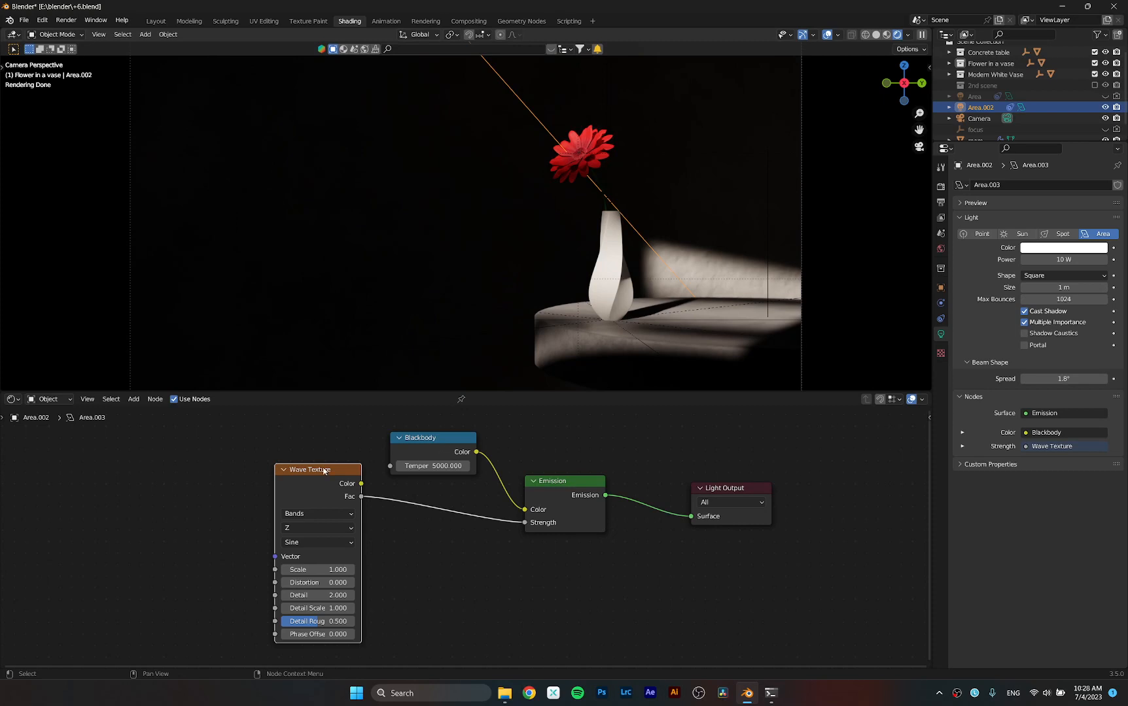
Step: Set the area light's beam spread back to 0° and reposition the Wave Texture node
{"action": "left_click_drag", "start_coordinate": [323, 471], "coordinate": [322, 475]}
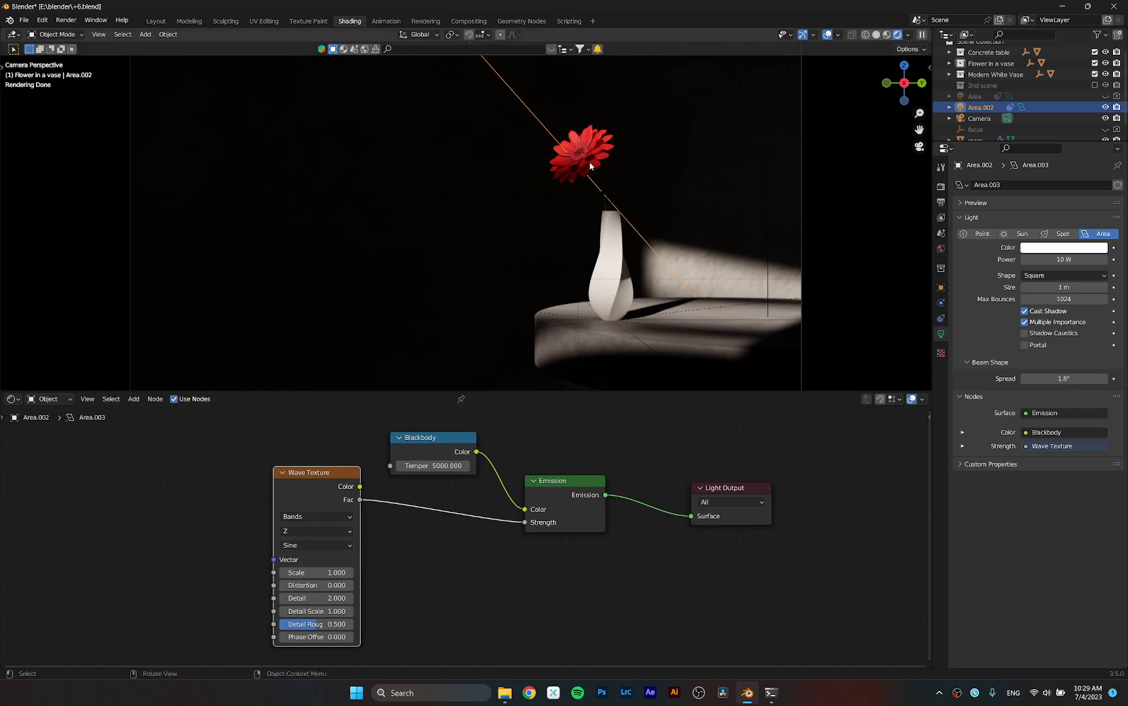
{"action": "left_click_drag", "start_coordinate": [1066, 379], "coordinate": [1033, 379]}
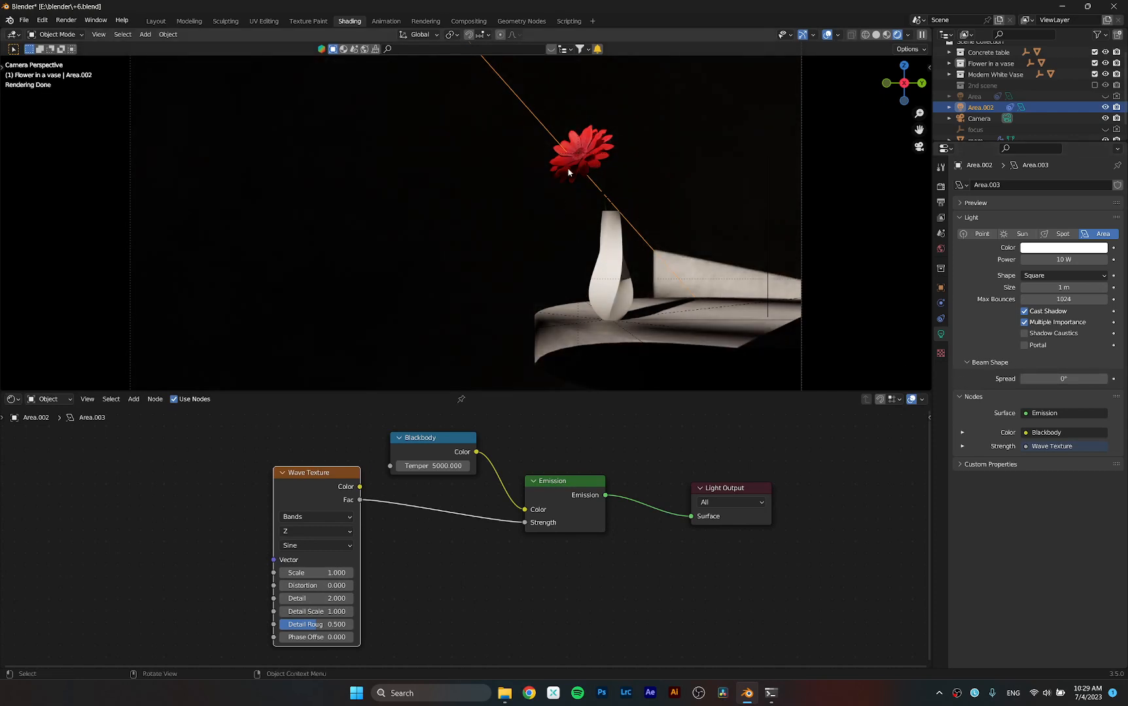
{"action": "left_click_drag", "start_coordinate": [319, 486], "coordinate": [331, 488]}
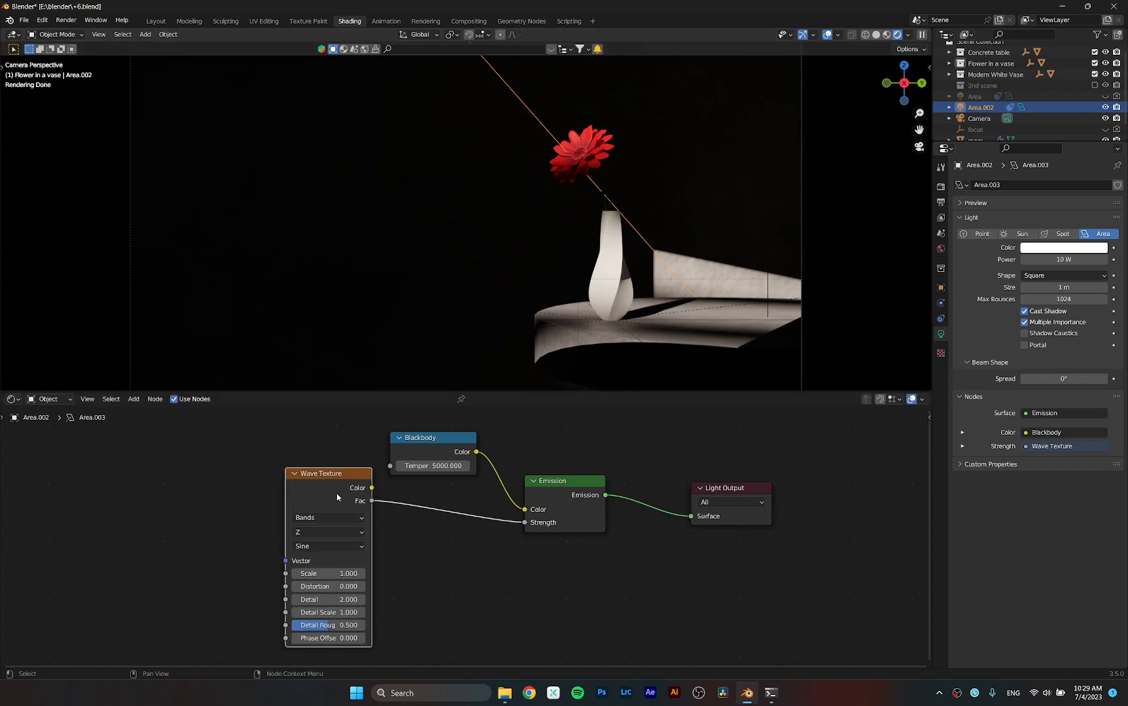
{"action": "mouse_move", "coordinate": [329, 492]}
{"action": "left_mouse_down"}
{"action": "mouse_move", "coordinate": [329, 503]}
{"action": "mouse_move", "coordinate": [337, 497]}
{"action": "left_mouse_up"}
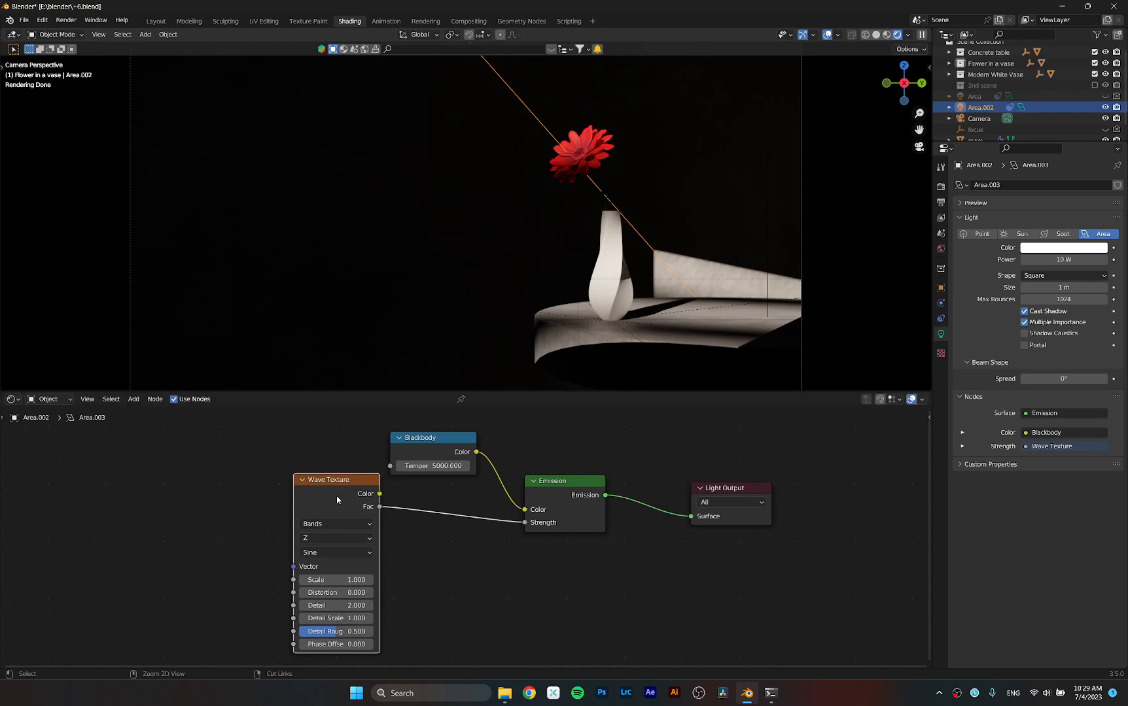
Step: Add Texture Coordinate and Mapping nodes ahead of the Wave Texture and place them beside it
{"action": "key", "text": "ctrl+t"}
{"action": "middle_click_drag", "start_coordinate": [466, 595], "coordinate": [525, 547]}
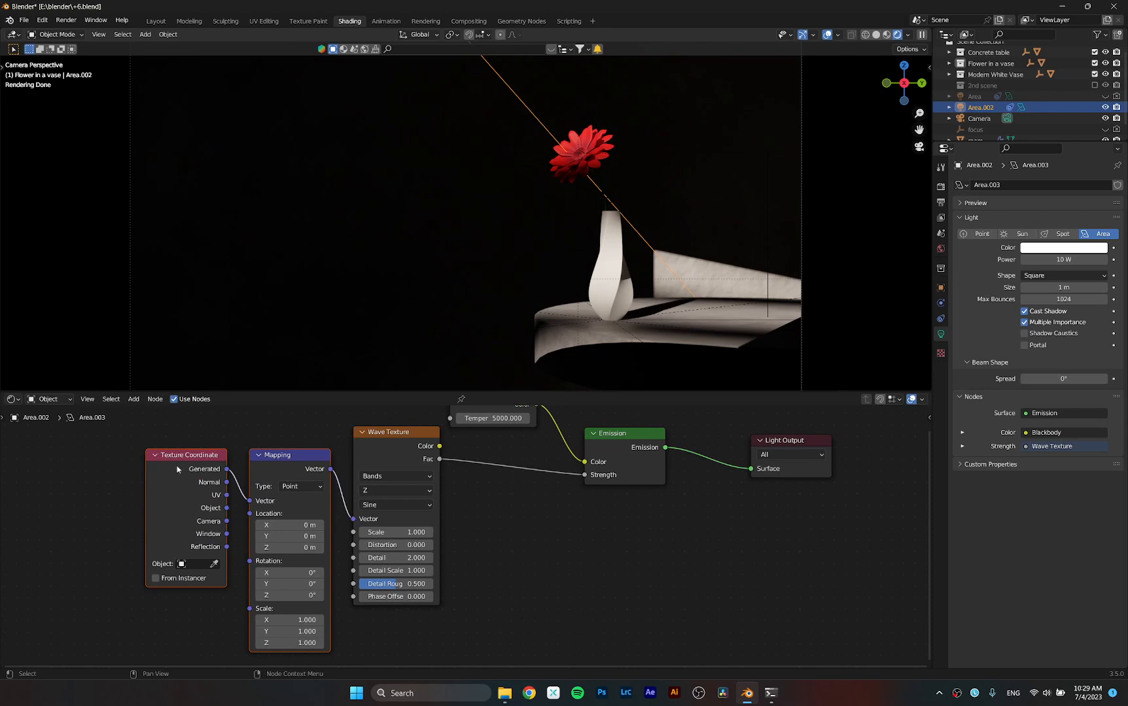
{"action": "left_click_drag", "start_coordinate": [280, 467], "coordinate": [270, 455]}
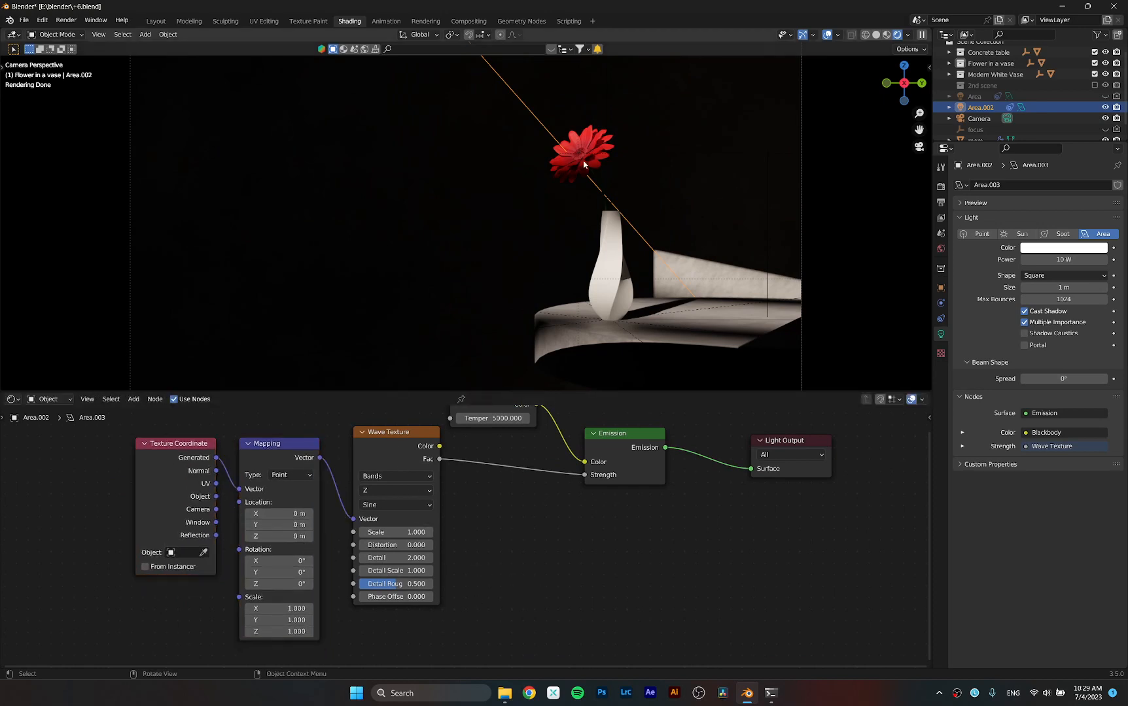
Step: Test the Mapping node's location offsets, undoing the 1.7 m Y shift, and set the Z location to 0.7 m
{"action": "left_click_drag", "start_coordinate": [273, 525], "coordinate": [291, 524]}
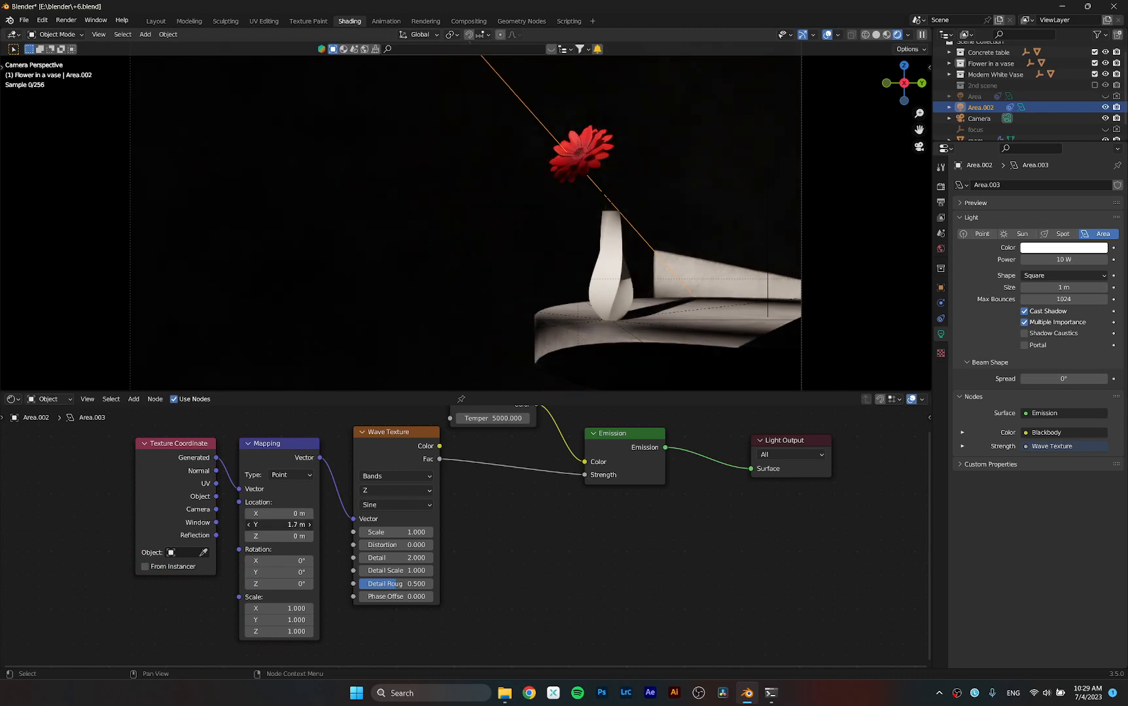
{"action": "key", "text": "ctrl+z"}
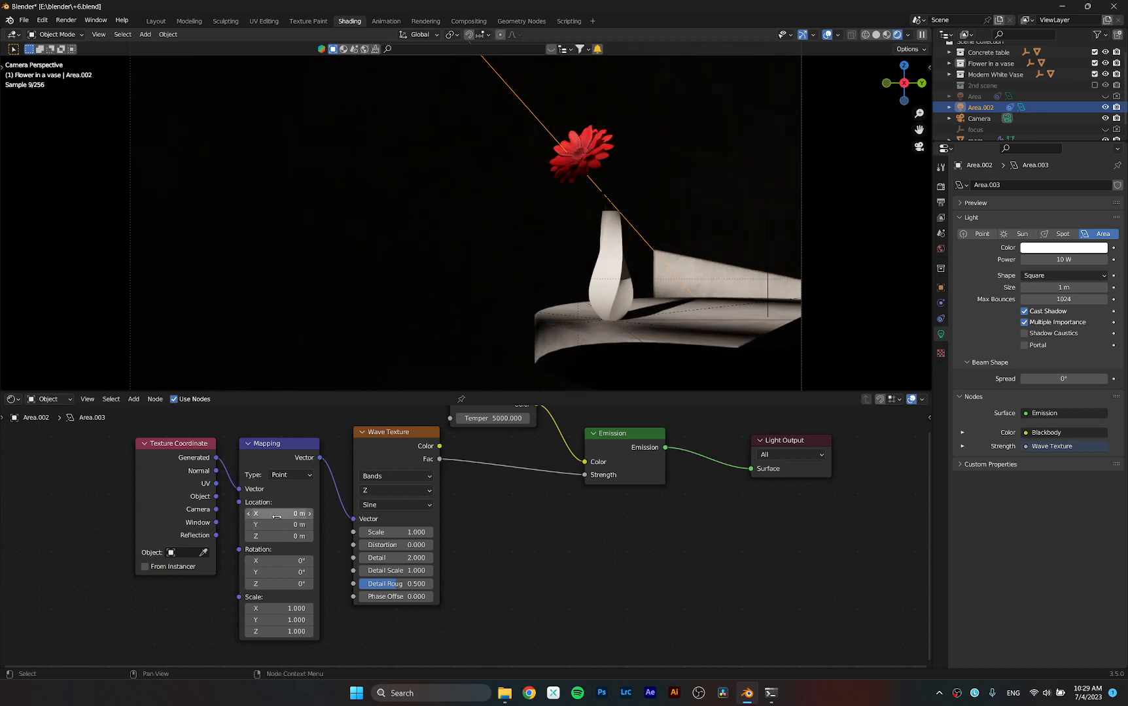
{"action": "mouse_move", "coordinate": [272, 514]}
{"action": "left_mouse_down"}
{"action": "mouse_move", "coordinate": [297, 514]}
{"action": "mouse_move", "coordinate": [282, 536]}
{"action": "left_mouse_up"}
{"action": "key", "text": "ctrl+z"}
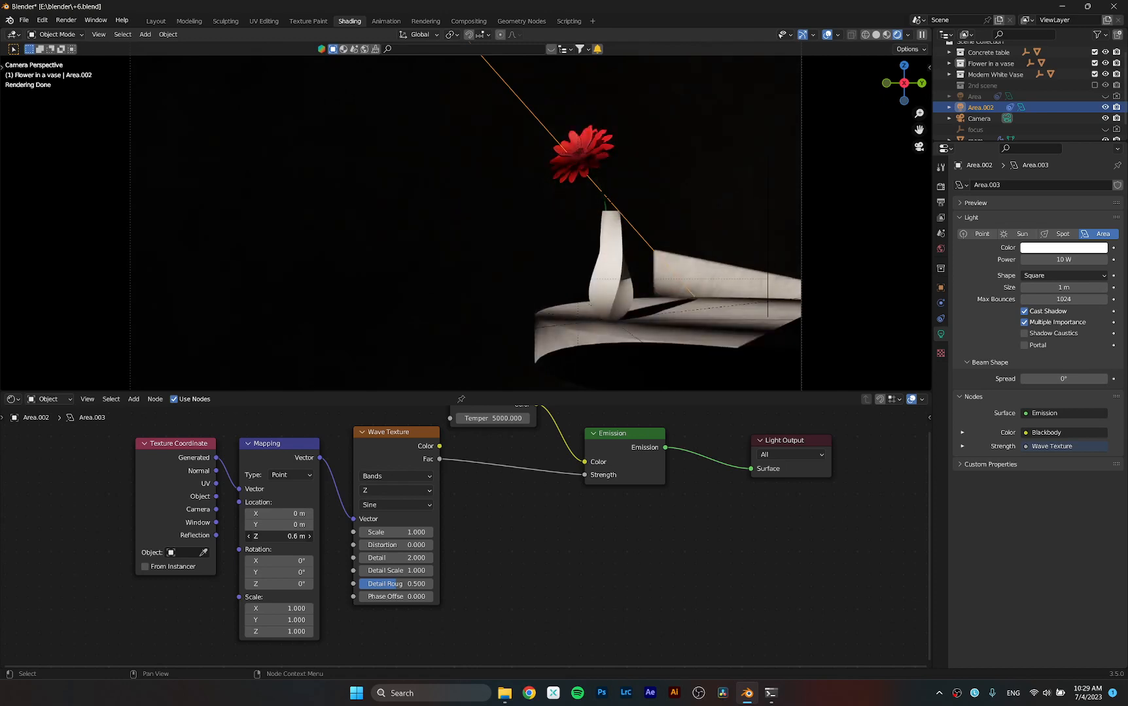
{"action": "left_click_drag", "start_coordinate": [282, 536], "coordinate": [285, 537]}
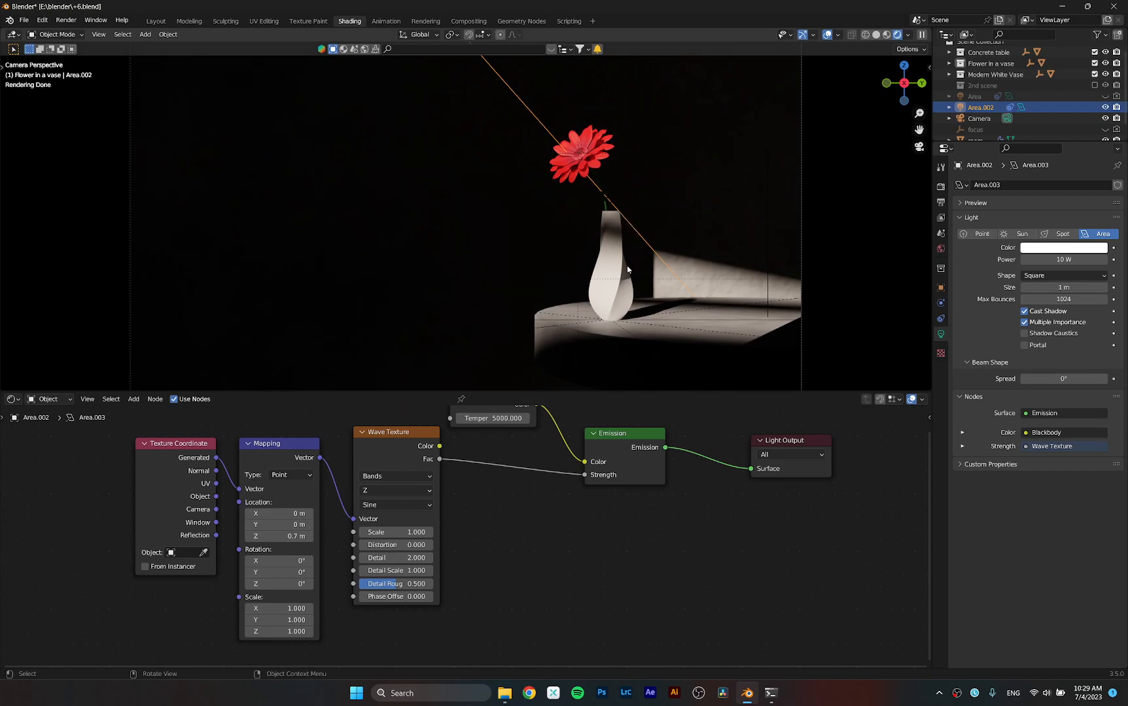
Step: Delete the Texture Coordinate, Mapping and Wave Texture nodes from the light's node tree
{"action": "left_click_drag", "start_coordinate": [489, 484], "coordinate": [105, 571]}
{"action": "key", "text": "Delete"}
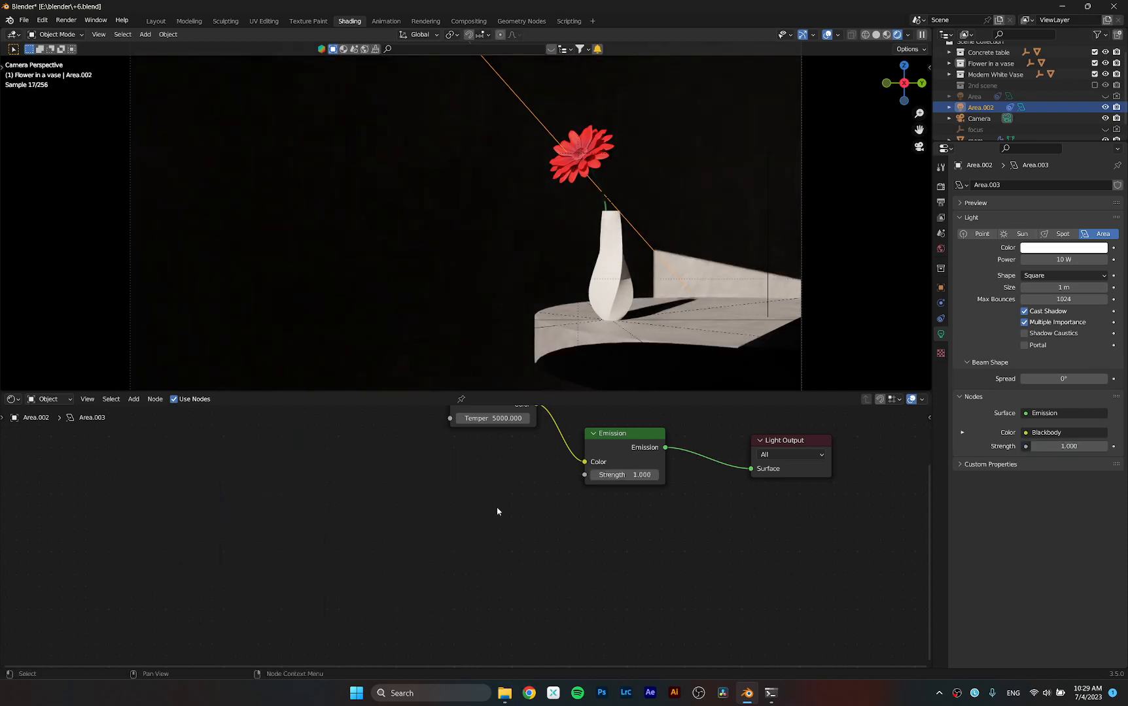
{"action": "middle_click_drag", "start_coordinate": [497, 511], "coordinate": [460, 535]}
{"action": "scroll", "coordinate": [460, 535], "scroll_direction": "down", "scroll_amount": 2}
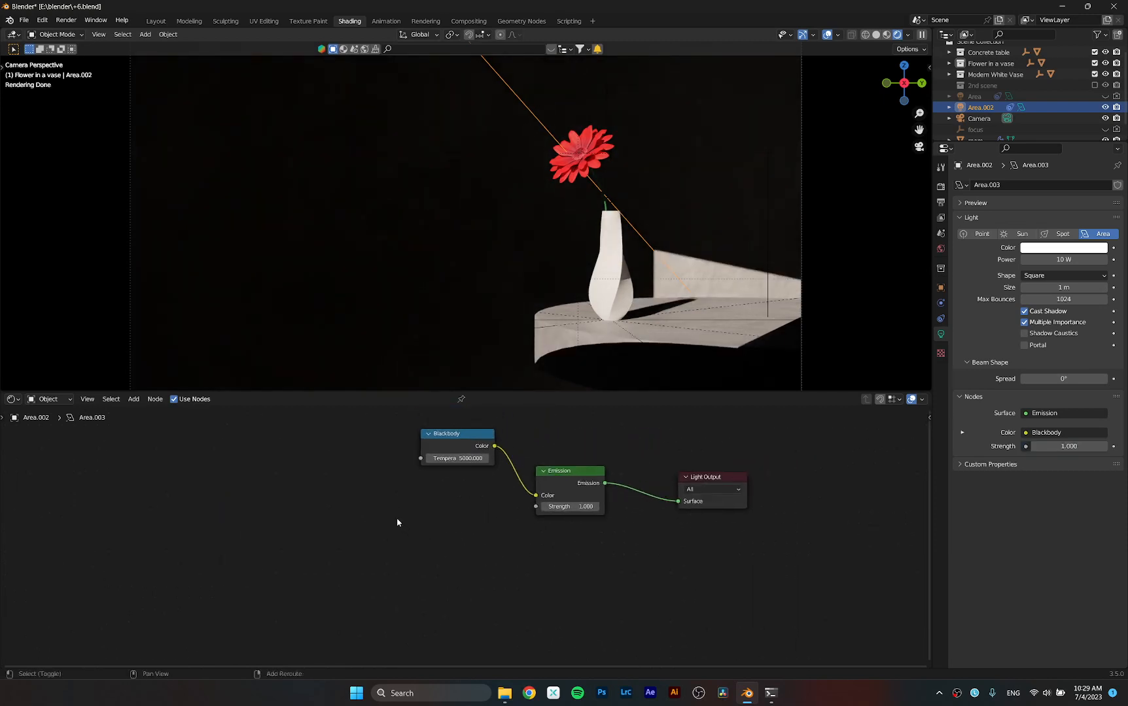
Step: Add a Brick Texture node and connect its Fac output to the Emission node's Strength input
{"action": "key", "text": "shift+a"}
{"action": "left_click", "coordinate": [394, 519]}
{"action": "type", "text": "br"}
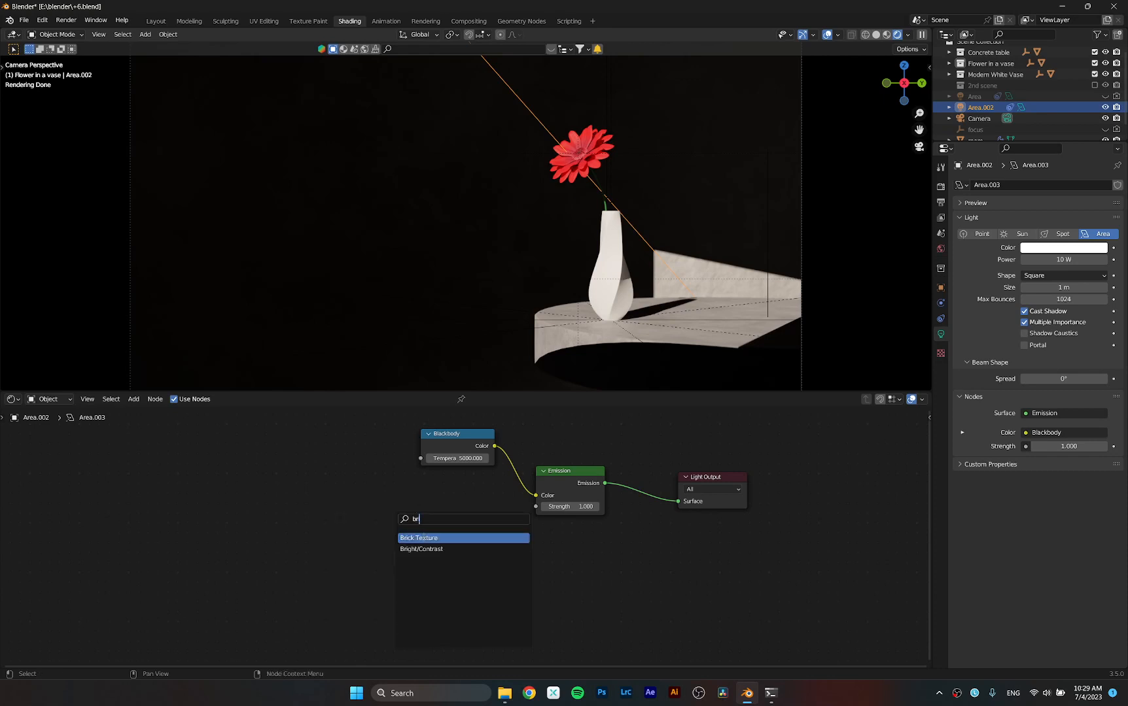
{"action": "left_click", "coordinate": [434, 539]}
{"action": "left_click", "coordinate": [365, 511]}
{"action": "scroll", "coordinate": [440, 540], "scroll_direction": "down", "scroll_amount": 1}
{"action": "middle_click_drag", "start_coordinate": [470, 548], "coordinate": [509, 538]}
{"action": "left_click_drag", "start_coordinate": [387, 481], "coordinate": [569, 498]}
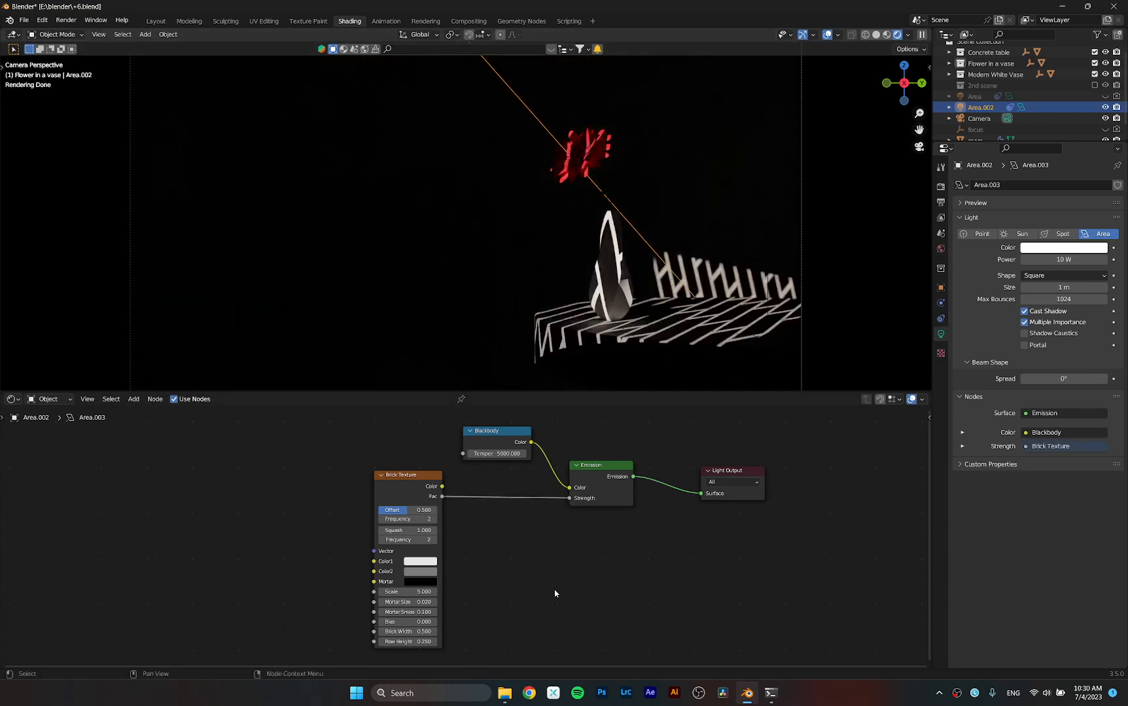
Step: Move the Brick Texture farther from Emission and drive Strength with its Color output instead of Fac
{"action": "left_click", "coordinate": [409, 496]}
{"action": "left_click_drag", "start_coordinate": [409, 496], "coordinate": [383, 493]}
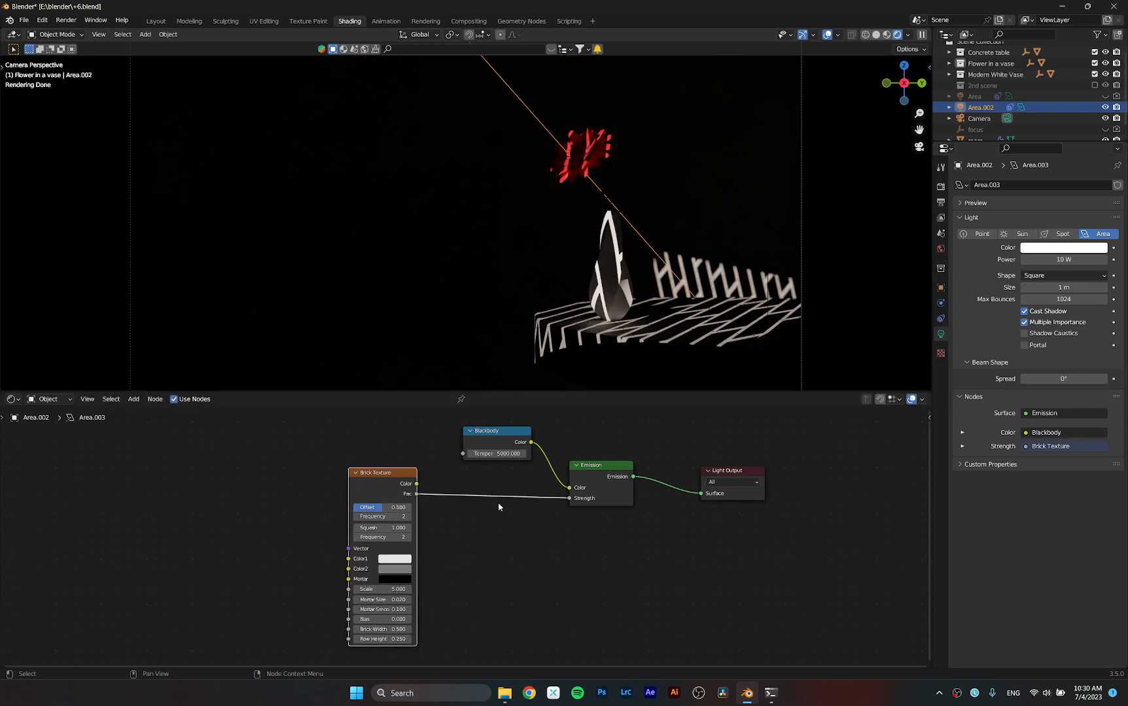
{"action": "left_click_drag", "start_coordinate": [417, 485], "coordinate": [569, 499]}
{"action": "scroll", "coordinate": [730, 350], "scroll_direction": "up", "scroll_amount": 2}
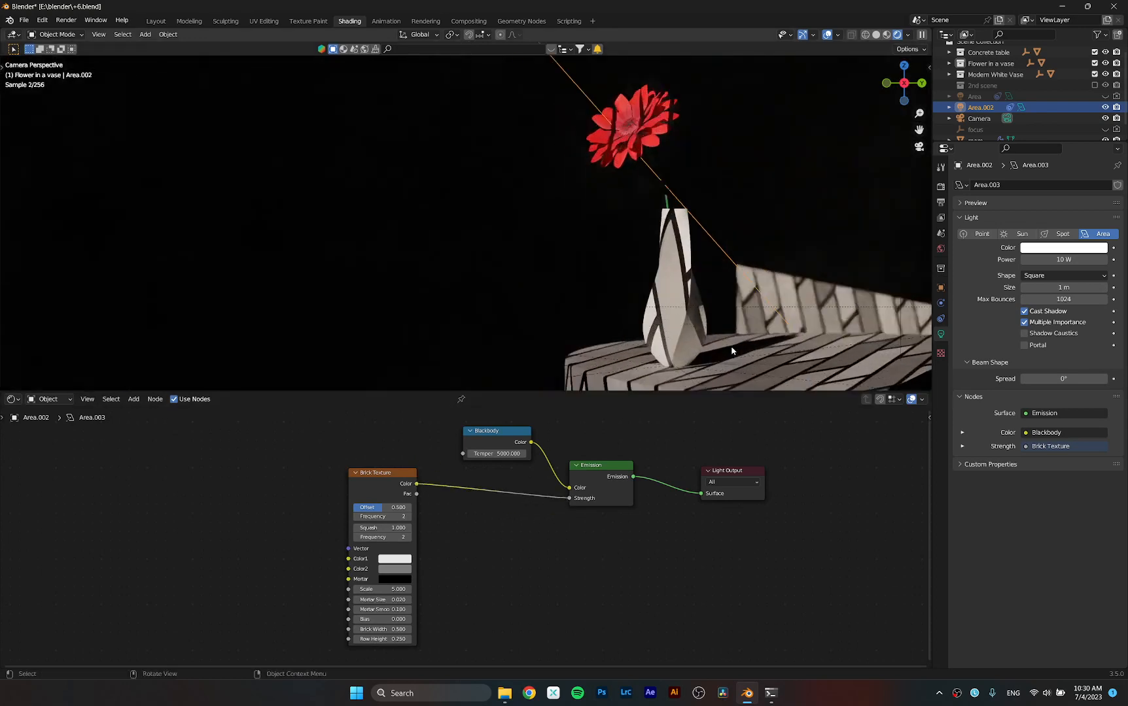
{"action": "scroll", "coordinate": [733, 276], "scroll_direction": "up", "scroll_amount": 2}
{"action": "middle_click_drag", "start_coordinate": [734, 276], "coordinate": [725, 264], "text": "shift"}
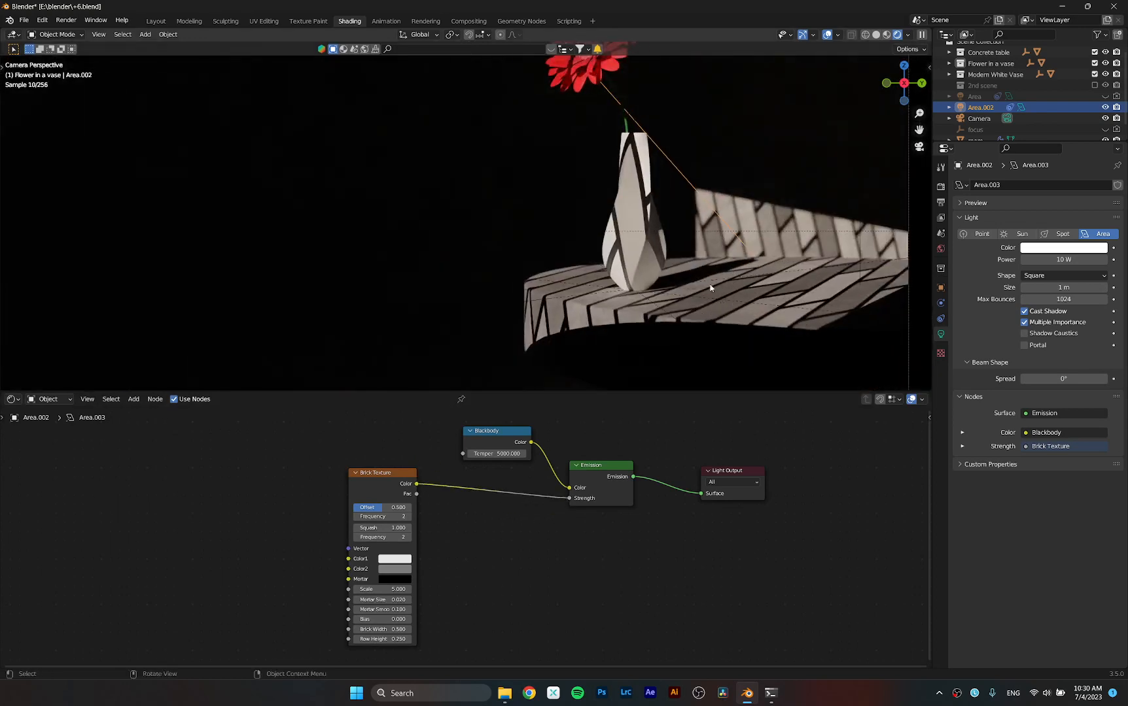
Step: Set both Color1 and Color2 of the Brick Texture to pure white and shift the node slightly
{"action": "left_click", "coordinate": [397, 560]}
{"action": "mouse_move", "coordinate": [458, 435]}
{"action": "left_mouse_down"}
{"action": "mouse_move", "coordinate": [456, 507]}
{"action": "mouse_move", "coordinate": [456, 451]}
{"action": "left_mouse_up"}
{"action": "left_click", "coordinate": [410, 560]}
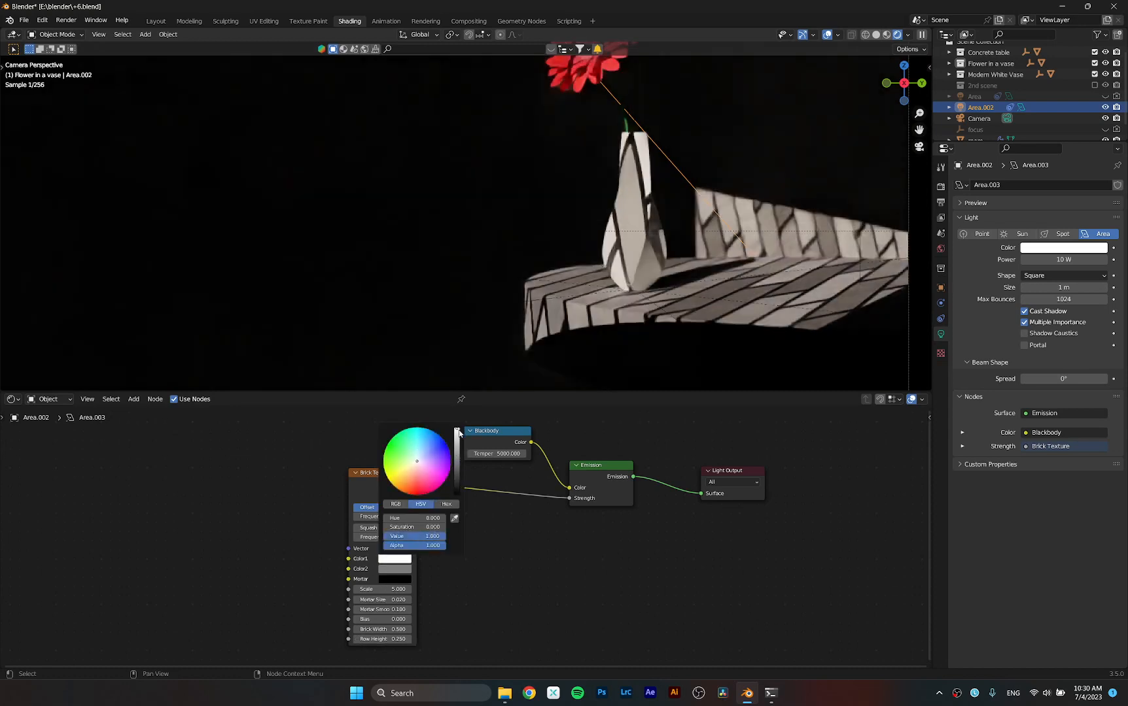
{"action": "left_click", "coordinate": [400, 571]}
{"action": "left_click", "coordinate": [460, 444]}
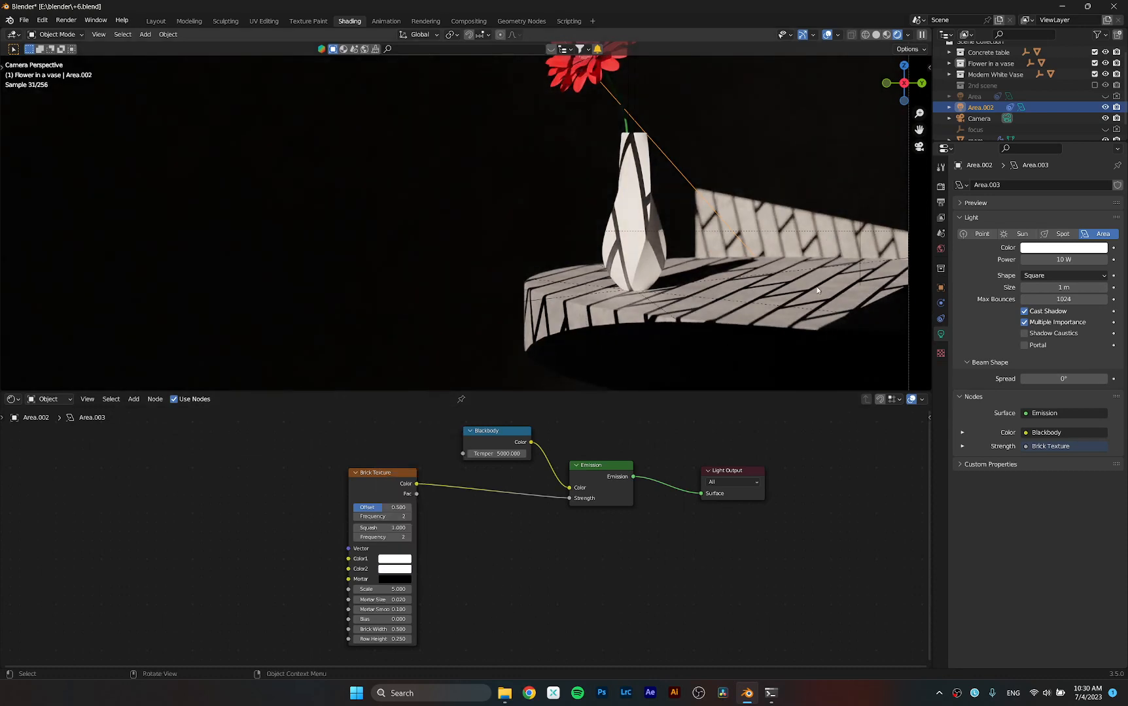
{"action": "left_click_drag", "start_coordinate": [383, 484], "coordinate": [375, 472]}
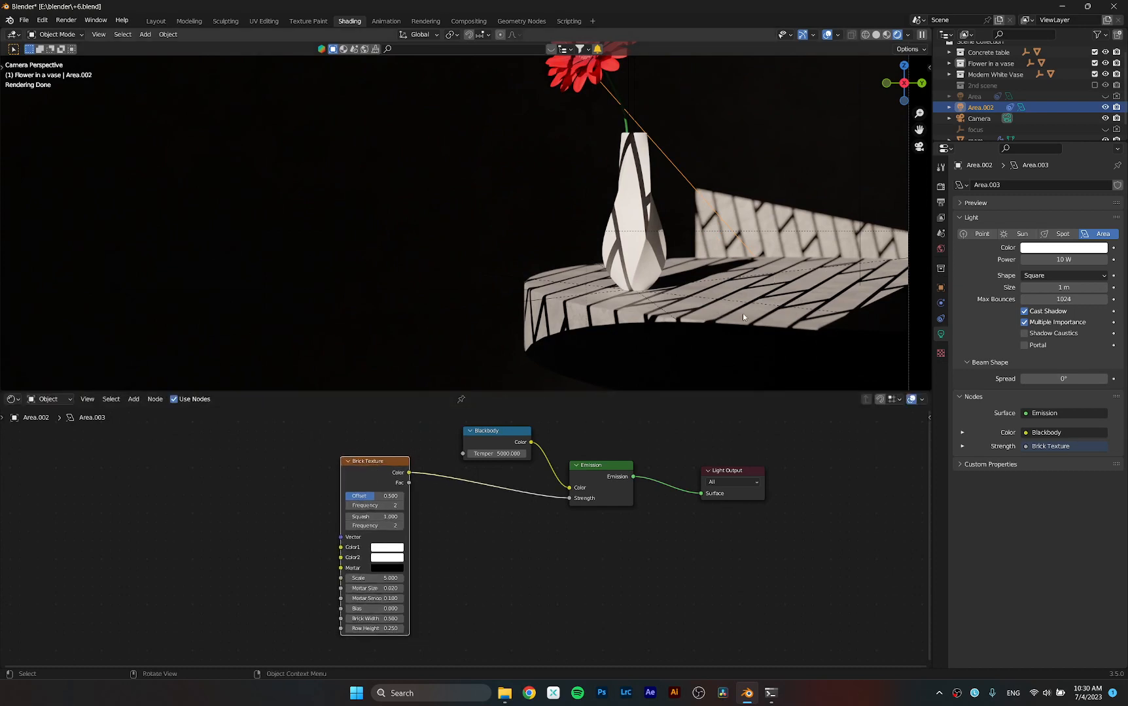
{"action": "left_click_drag", "start_coordinate": [371, 466], "coordinate": [370, 466]}
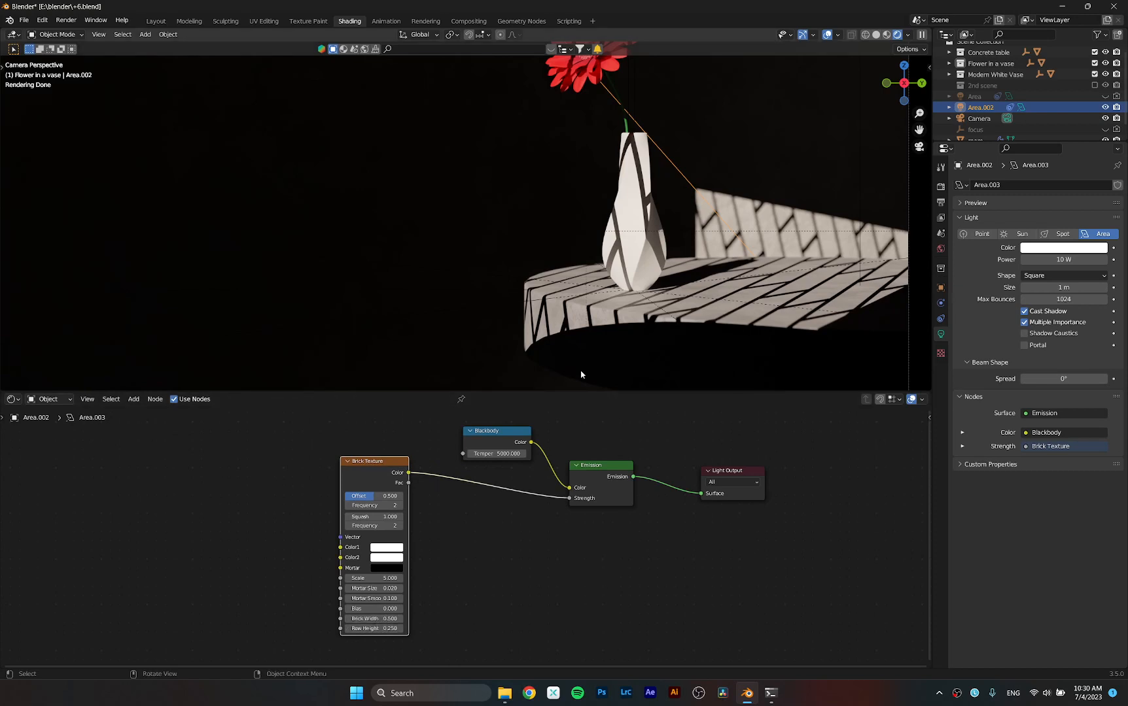
Step: Set the Brick Texture's Brick Width and Row Height to 0.5, Offset to 0 and Scale to 0.9
{"action": "left_click_drag", "start_coordinate": [384, 619], "coordinate": [385, 628]}
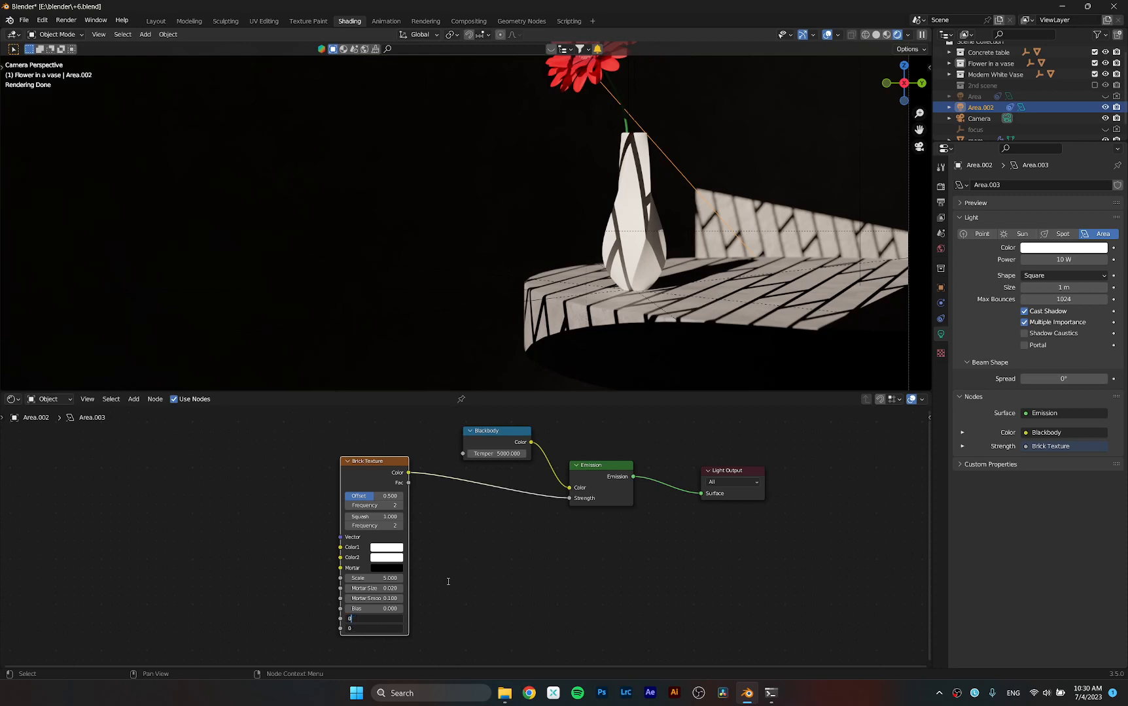
{"action": "key", "text": "Return"}
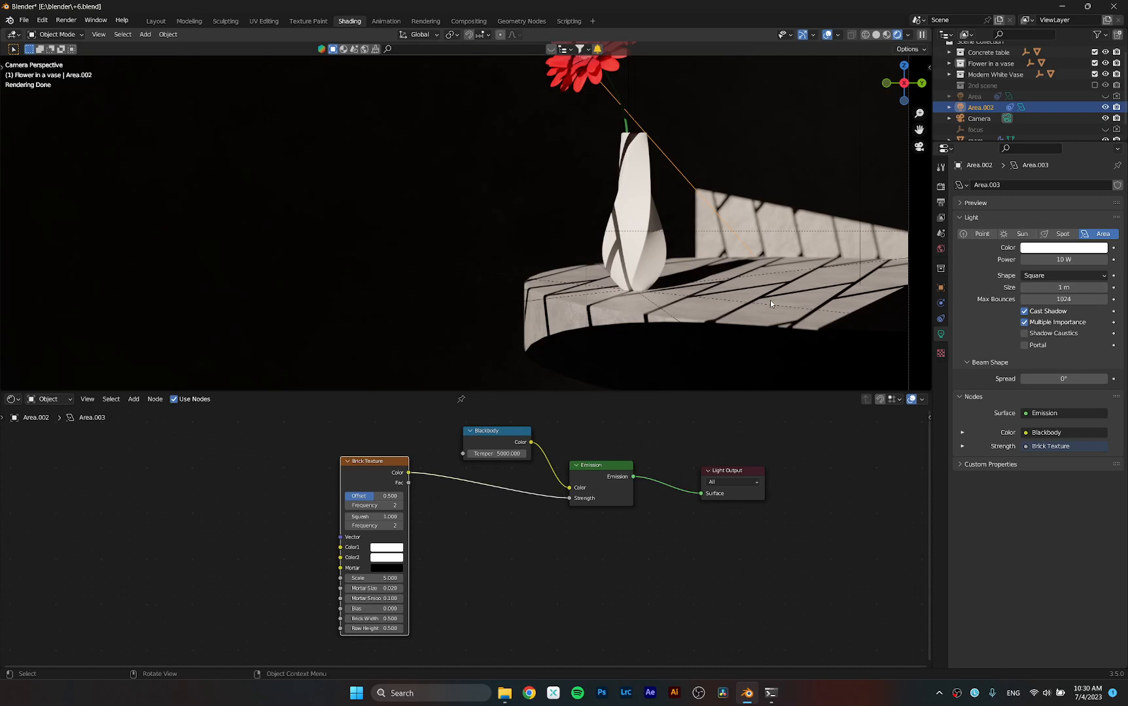
{"action": "left_click_drag", "start_coordinate": [382, 496], "coordinate": [350, 496]}
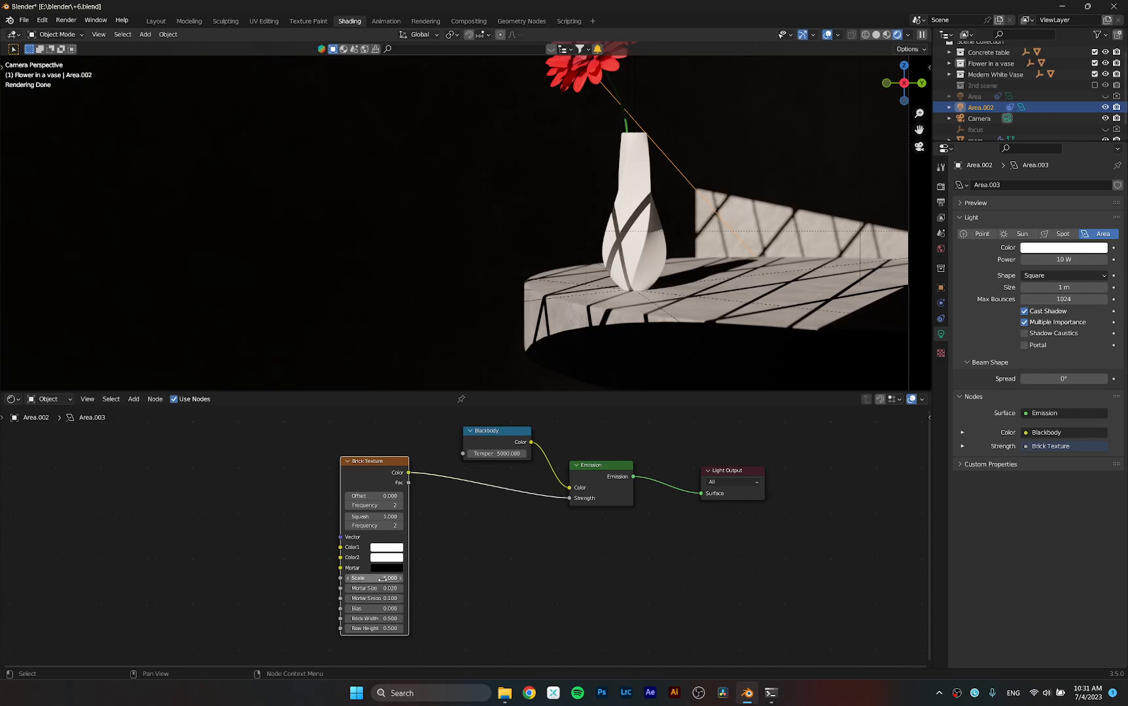
{"action": "left_click_drag", "start_coordinate": [388, 578], "coordinate": [353, 578]}
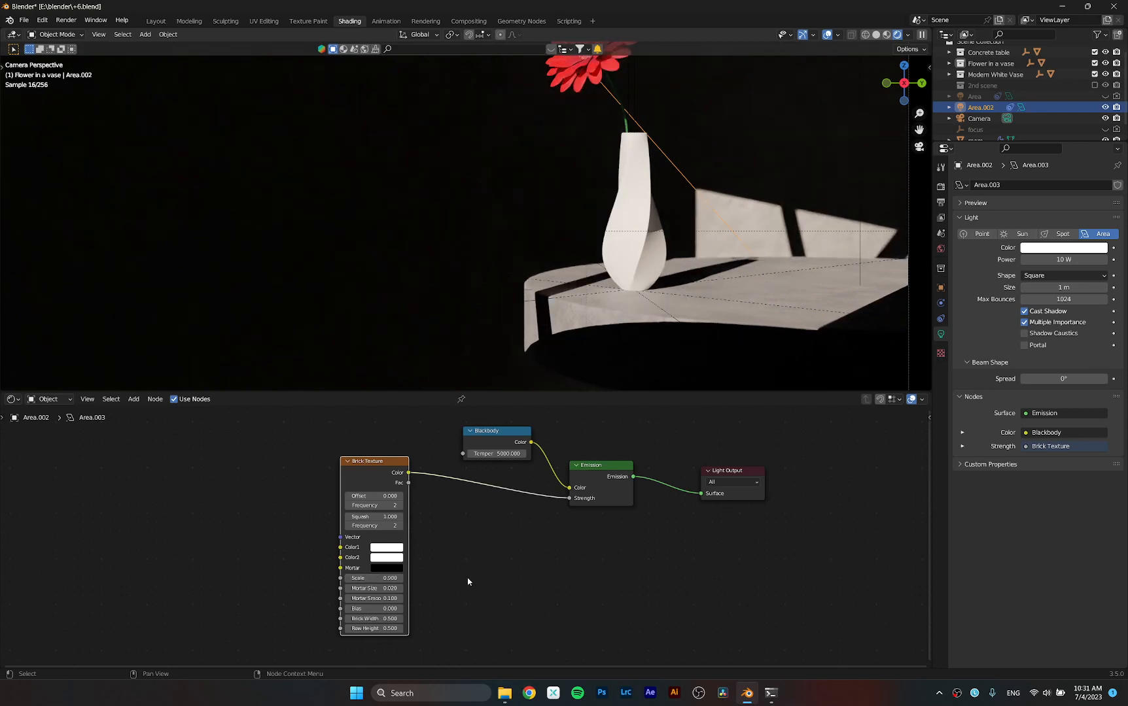
Step: Add Texture Coordinate and Mapping nodes to the Brick Texture and set the mapping rotation to X -4.9° and Z 29.3°
{"action": "left_click_drag", "start_coordinate": [368, 467], "coordinate": [375, 462]}
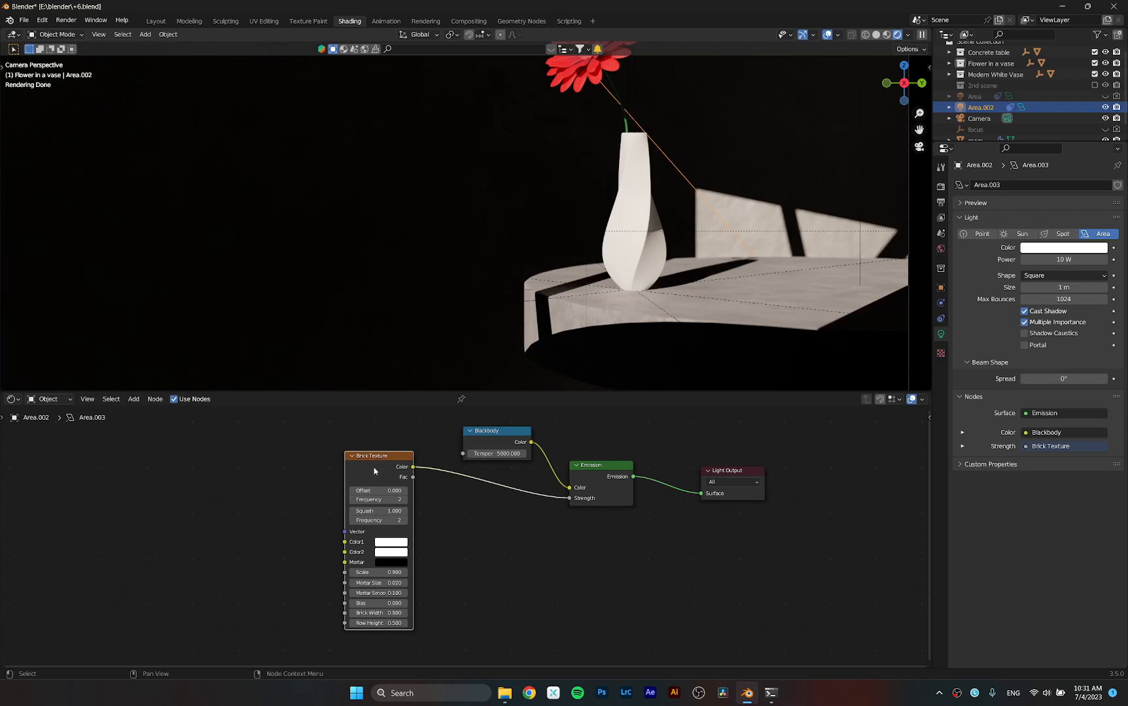
{"action": "key", "text": "ctrl+t"}
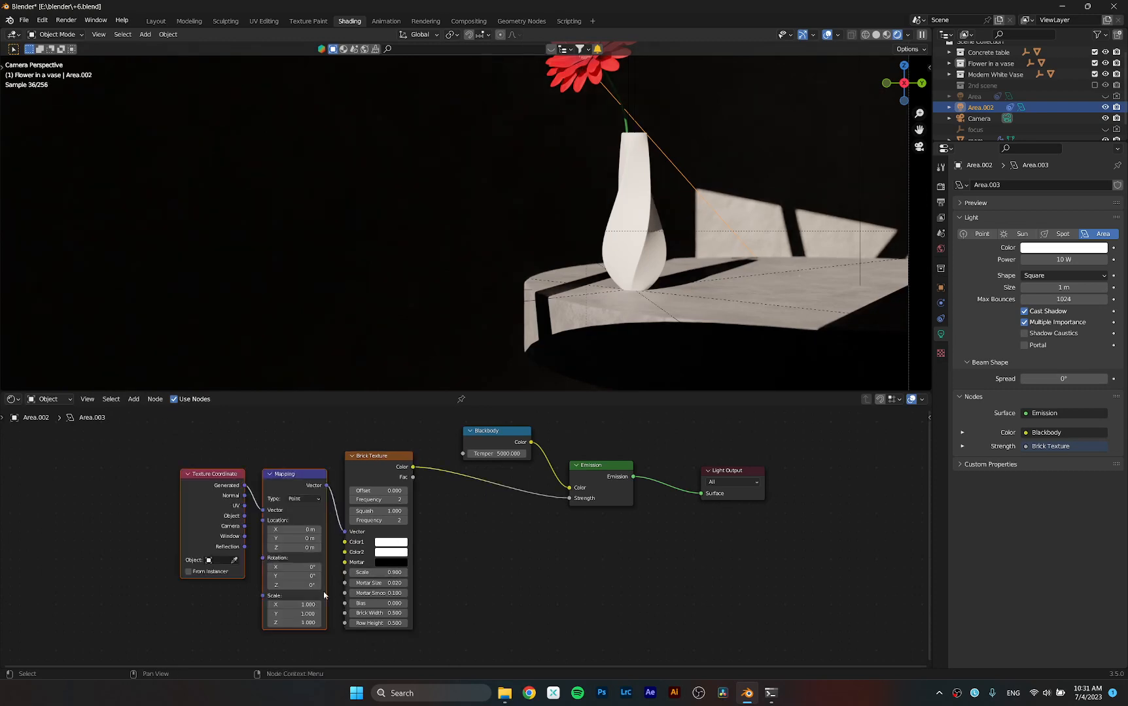
{"action": "mouse_move", "coordinate": [296, 567]}
{"action": "left_mouse_down"}
{"action": "mouse_move", "coordinate": [261, 568]}
{"action": "mouse_move", "coordinate": [295, 569]}
{"action": "left_mouse_up"}
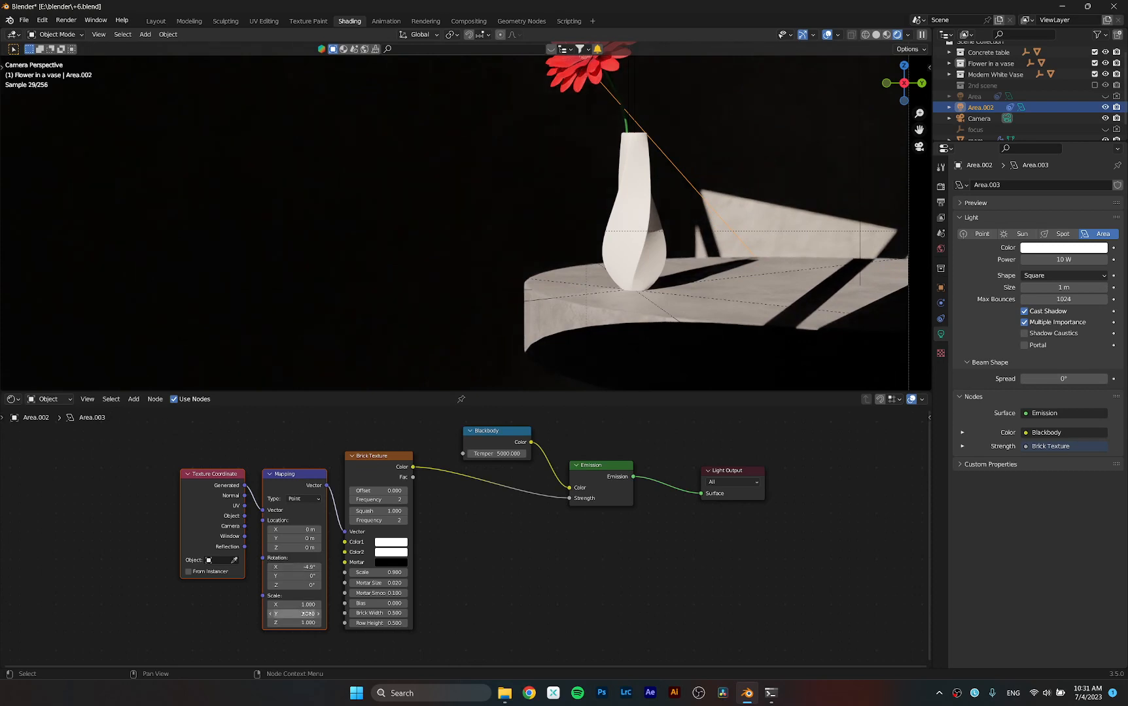
{"action": "left_click_drag", "start_coordinate": [295, 584], "coordinate": [354, 585]}
Step: Set the area light's Spread to 1.8° and Size to 1.65 m, and inspect the projected window-like pattern across the room
{"action": "scroll", "coordinate": [515, 276], "scroll_direction": "down", "scroll_amount": 4}
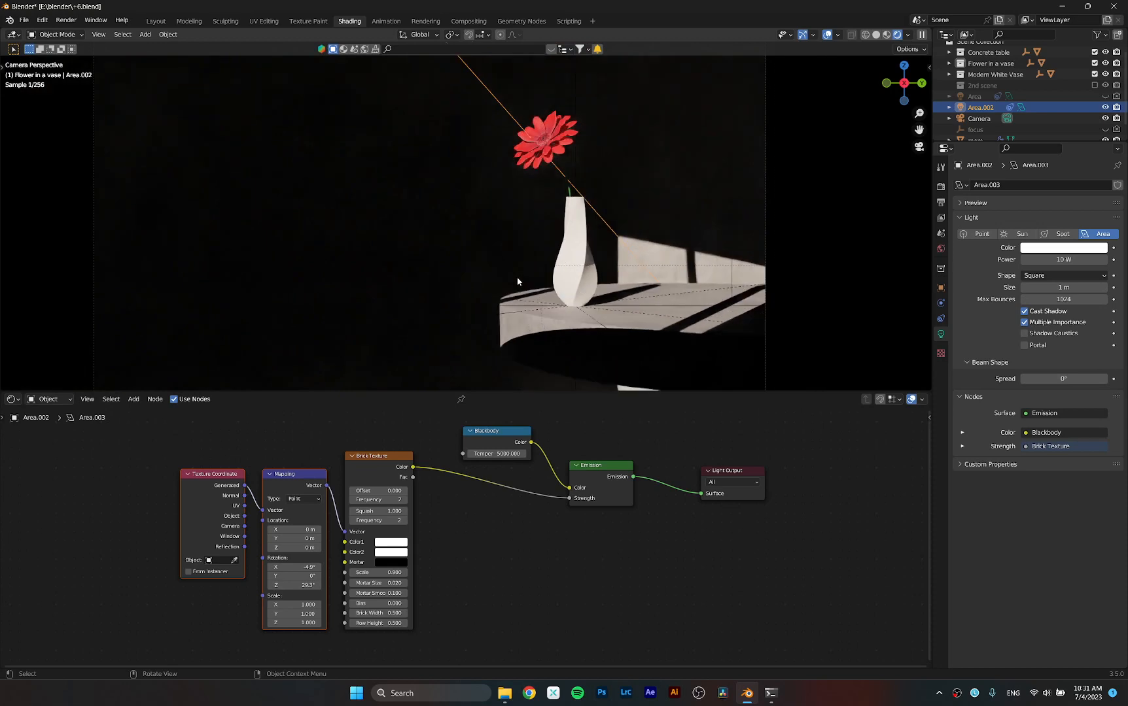
{"action": "scroll", "coordinate": [518, 282], "scroll_direction": "down", "scroll_amount": 1}
{"action": "middle_click_drag", "start_coordinate": [517, 282], "coordinate": [596, 295], "text": "shift"}
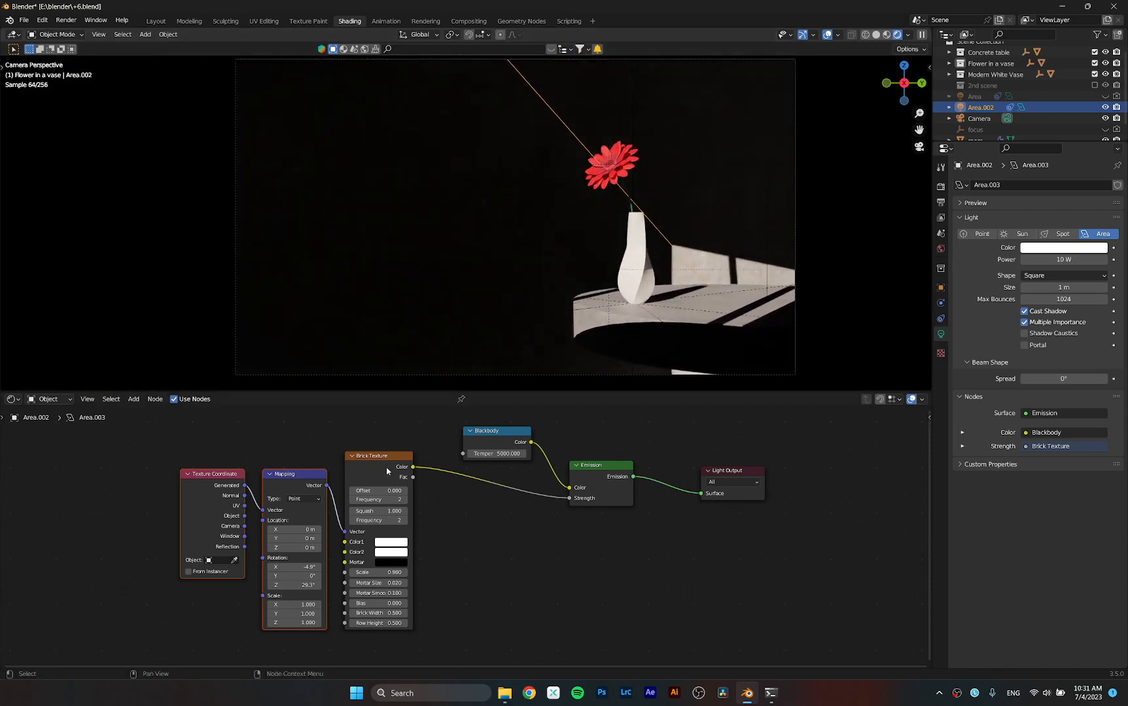
{"action": "left_click_drag", "start_coordinate": [1064, 379], "coordinate": [1079, 379]}
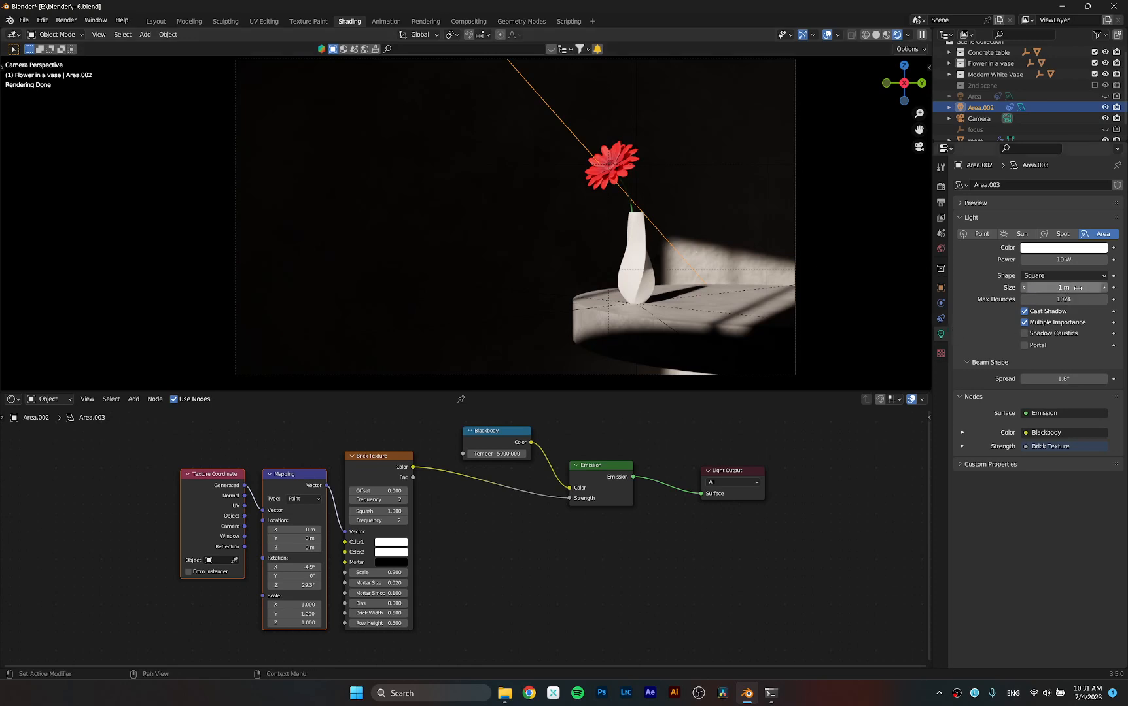
{"action": "left_click_drag", "start_coordinate": [1076, 288], "coordinate": [1115, 288]}
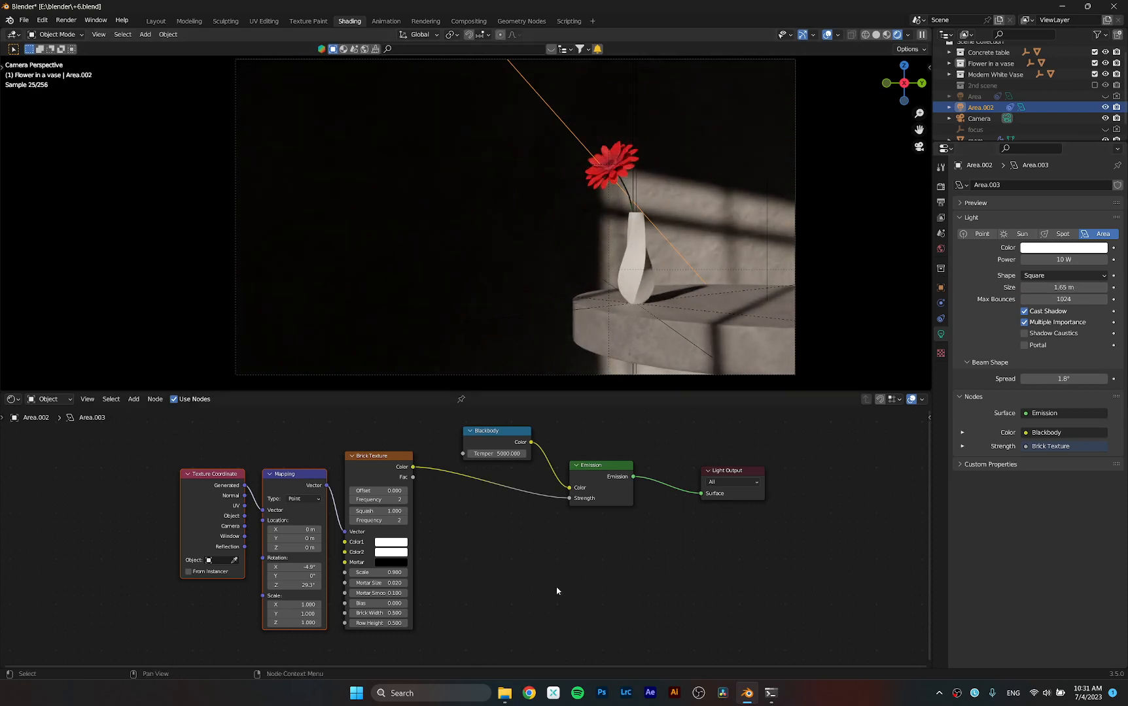
{"action": "scroll", "coordinate": [570, 315], "scroll_direction": "down", "scroll_amount": 1}
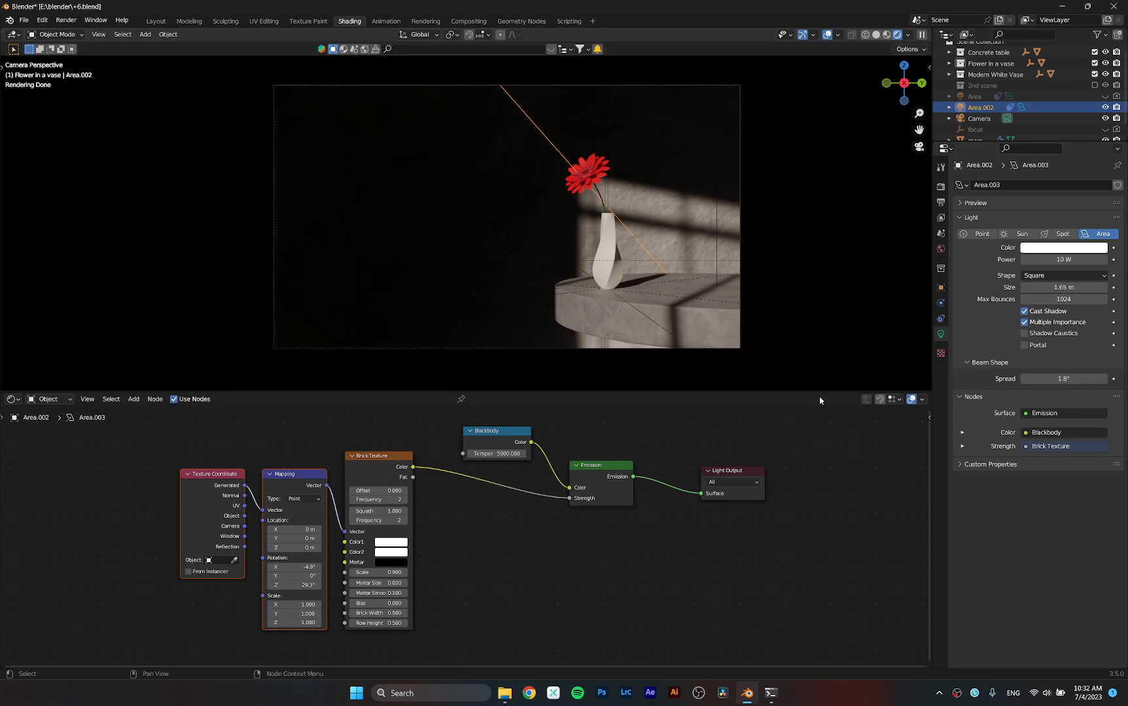
{"action": "middle_click_drag", "start_coordinate": [759, 202], "coordinate": [428, 152]}
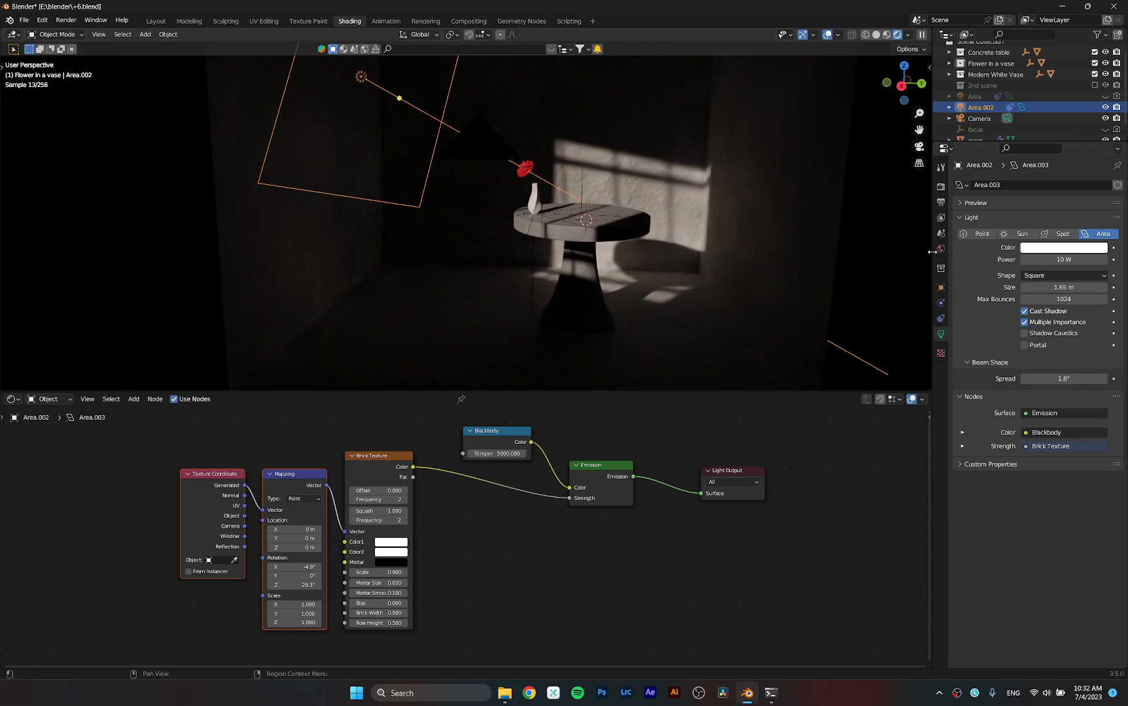
{"action": "scroll", "coordinate": [622, 222], "scroll_direction": "down", "scroll_amount": 5}
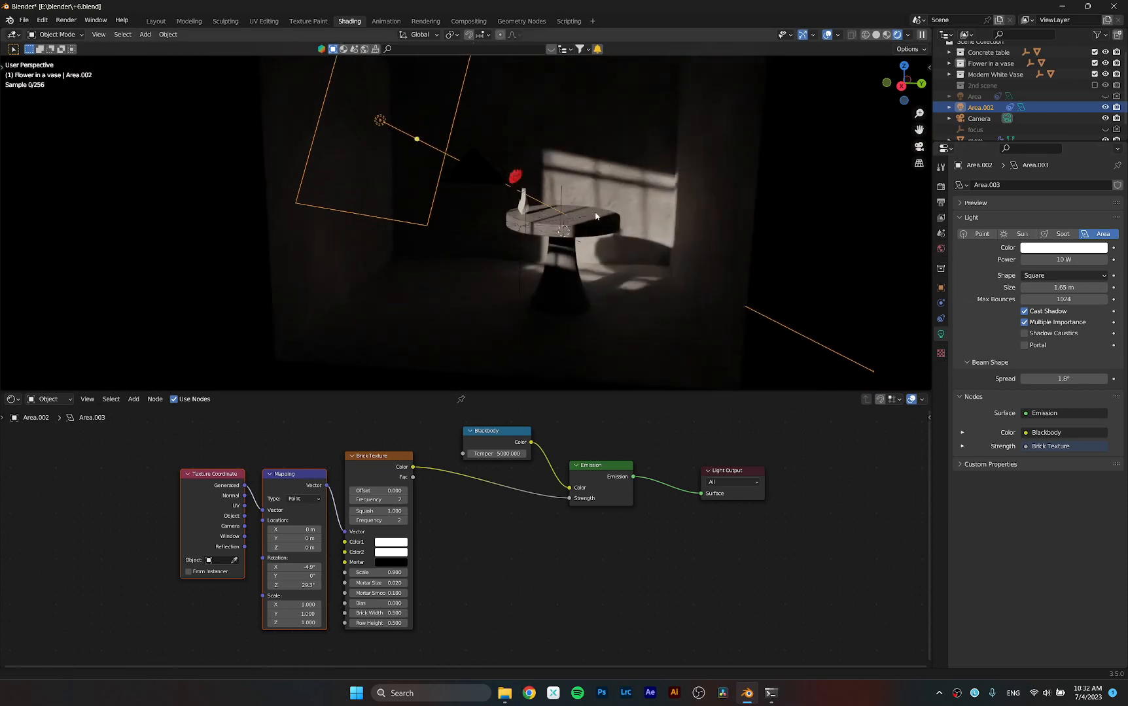
{"action": "middle_click_drag", "start_coordinate": [586, 227], "coordinate": [576, 227]}
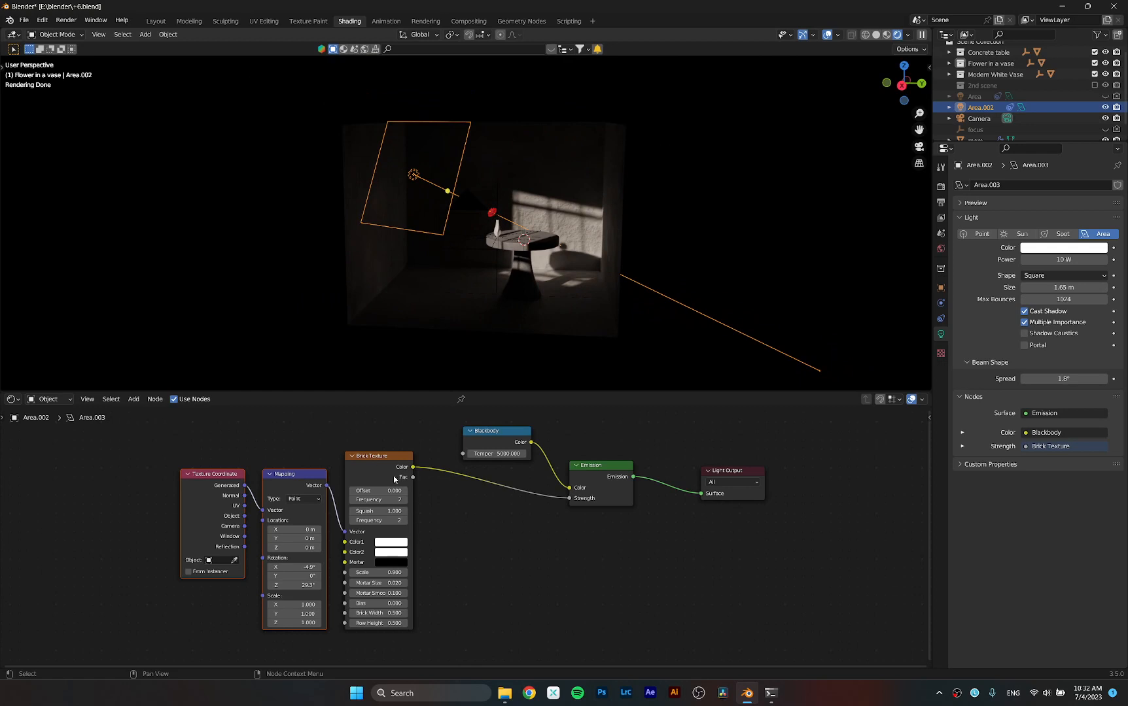
{"action": "mouse_move", "coordinate": [383, 465]}
{"action": "left_mouse_down"}
{"action": "mouse_move", "coordinate": [408, 463]}
{"action": "mouse_move", "coordinate": [403, 472]}
{"action": "left_mouse_up"}
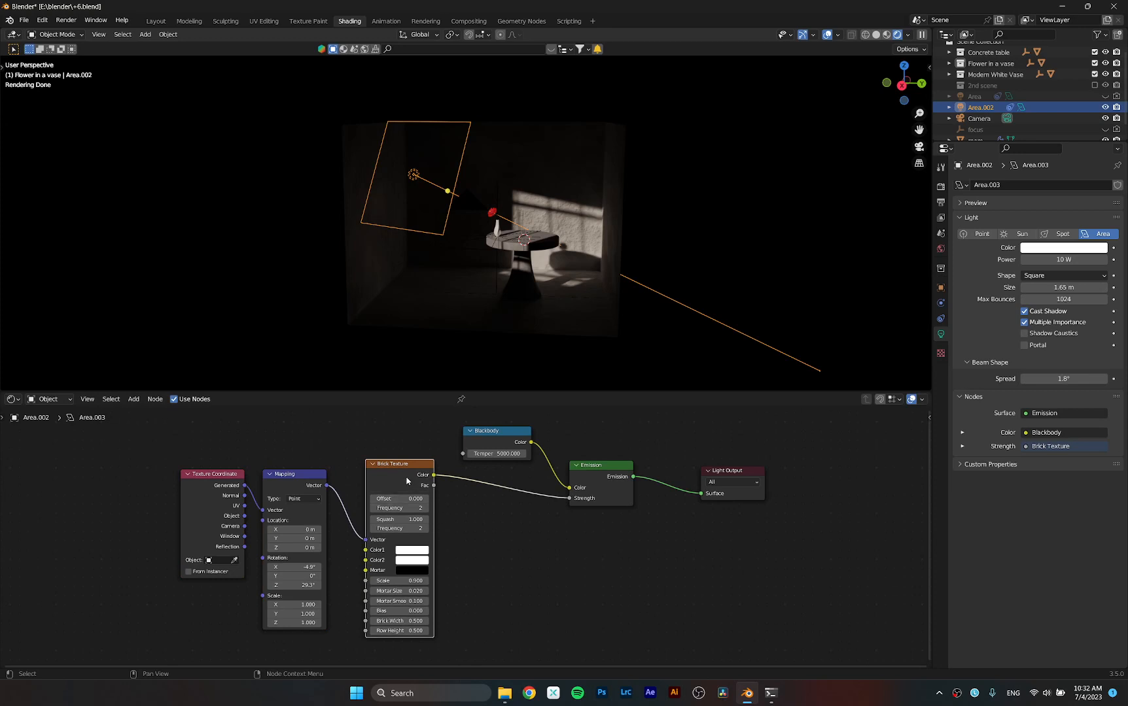
{"action": "key", "text": "shift+a"}
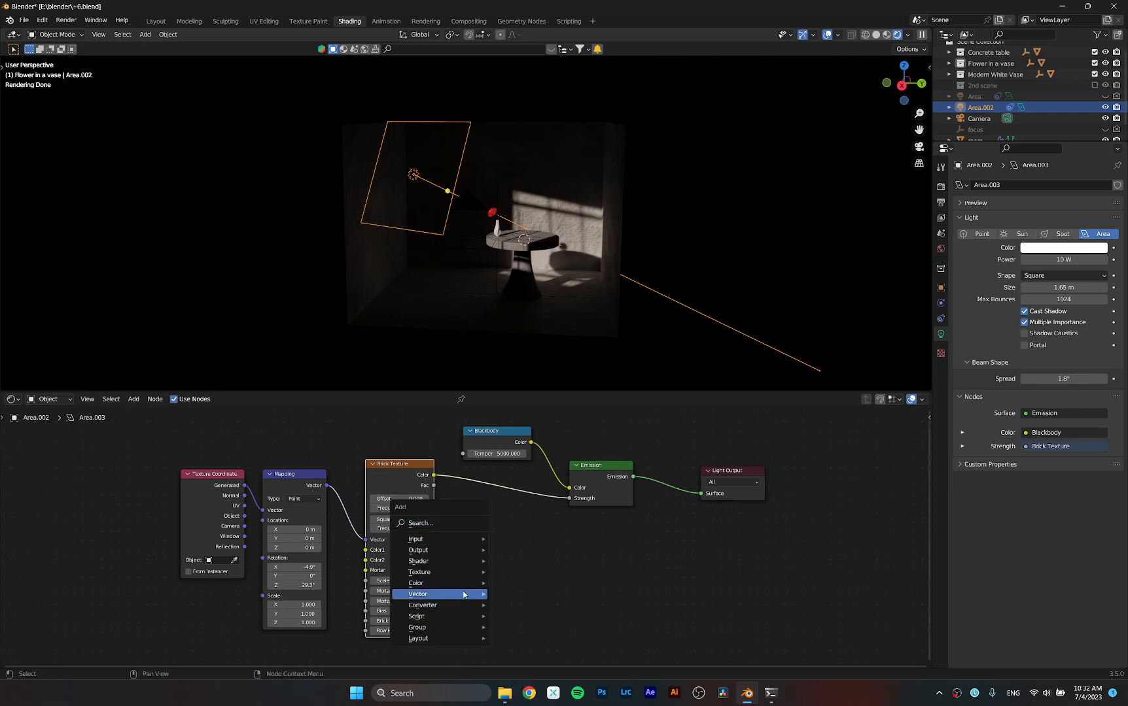
{"action": "mouse_move", "coordinate": [467, 575]}
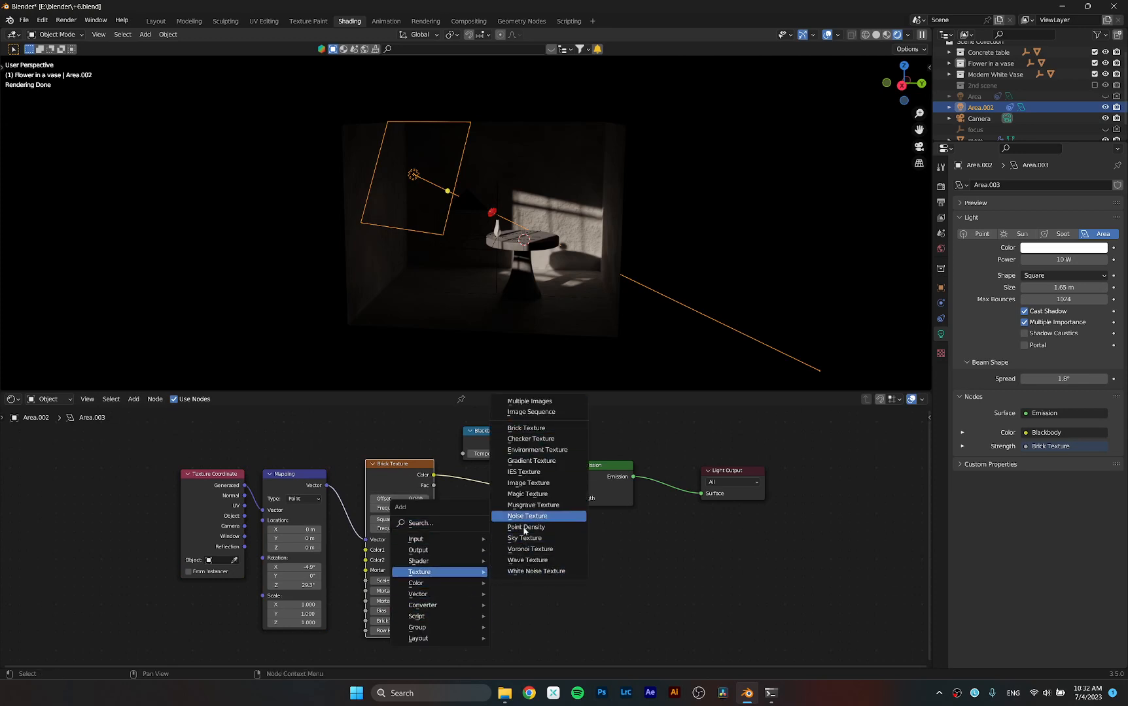
{"action": "left_click", "coordinate": [568, 571]}
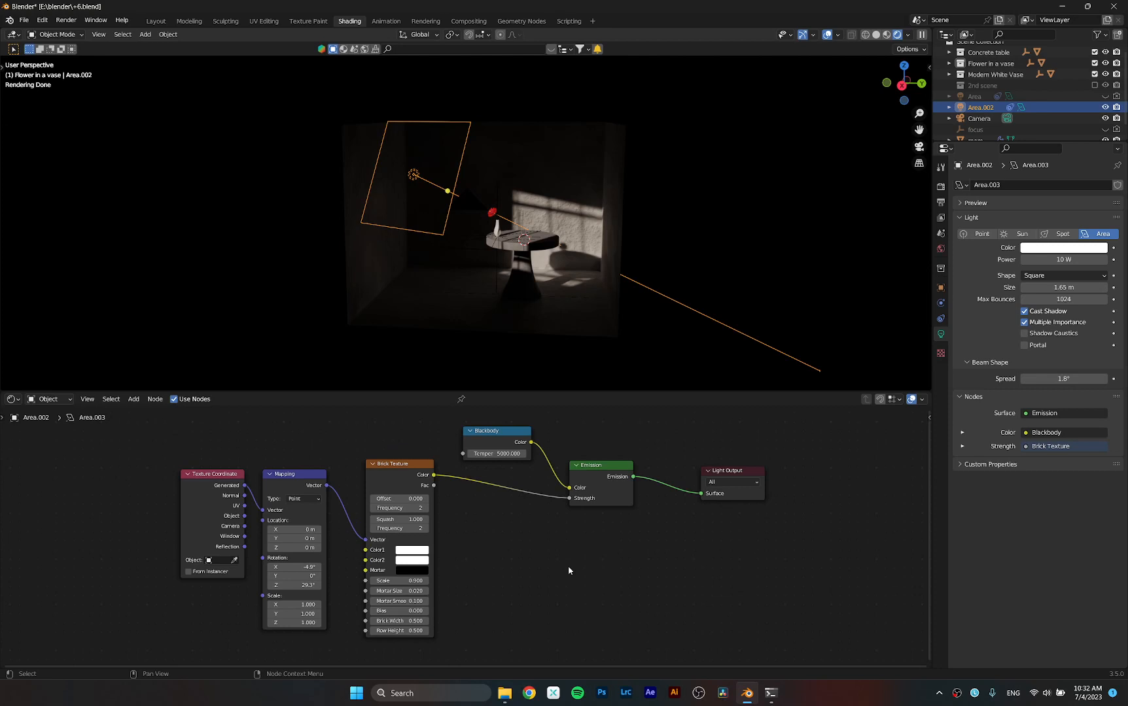
{"action": "mouse_move", "coordinate": [510, 430]}
{"action": "left_mouse_down"}
{"action": "mouse_move", "coordinate": [533, 433]}
{"action": "mouse_move", "coordinate": [507, 442]}
{"action": "left_mouse_up"}
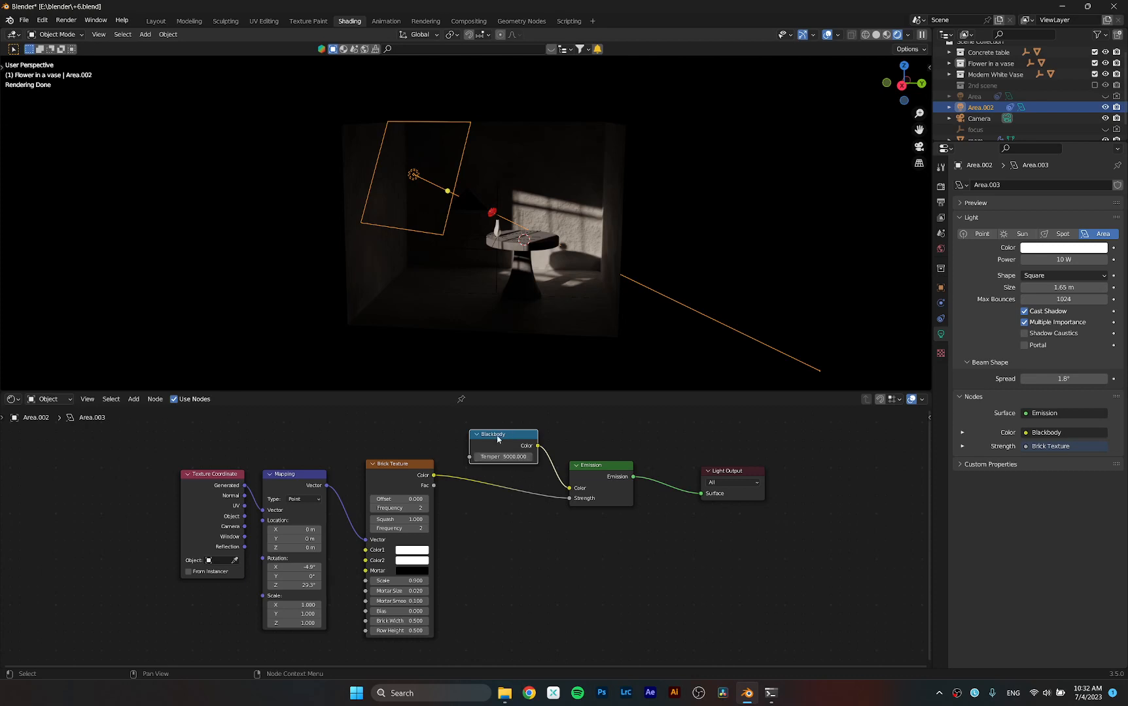
{"action": "left_click_drag", "start_coordinate": [497, 436], "coordinate": [492, 438]}
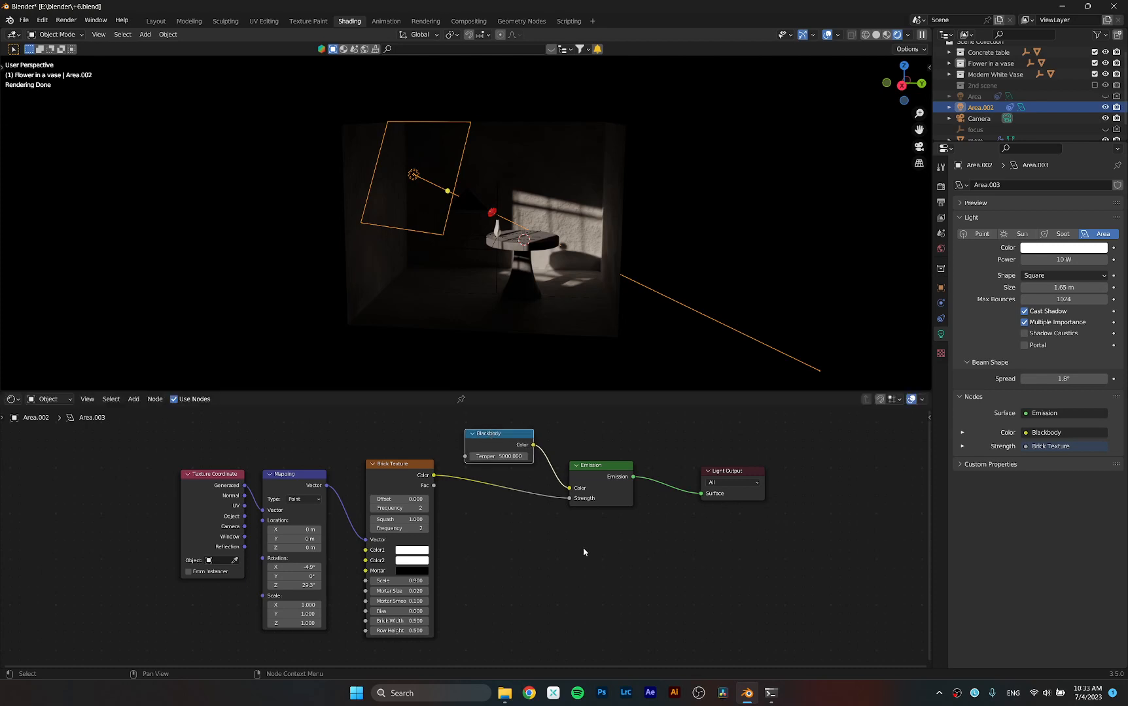